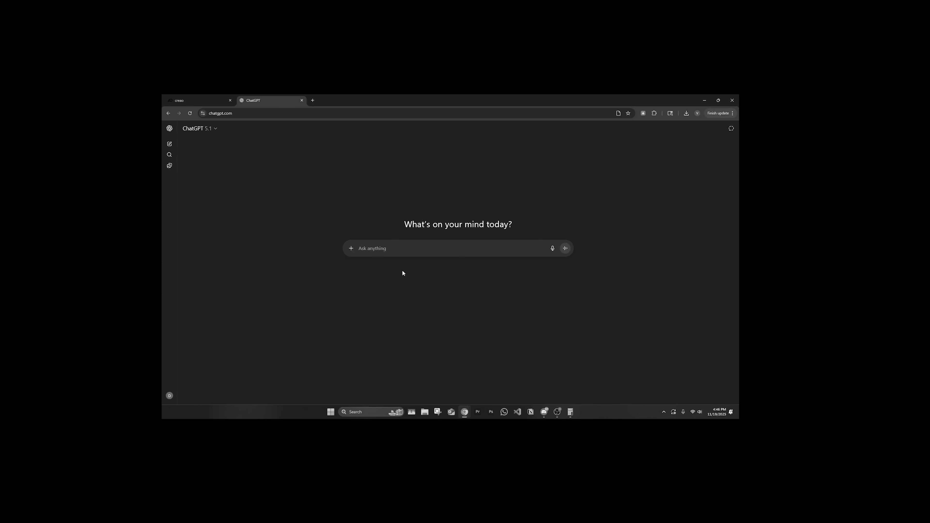
Send ChatGPT 'I want to make a profitable mobile app that people would use today'
{"action": "type", "text": "I"}
{"action": "type", "text": " wan"}
{"action": "type", "text": "t to m"}
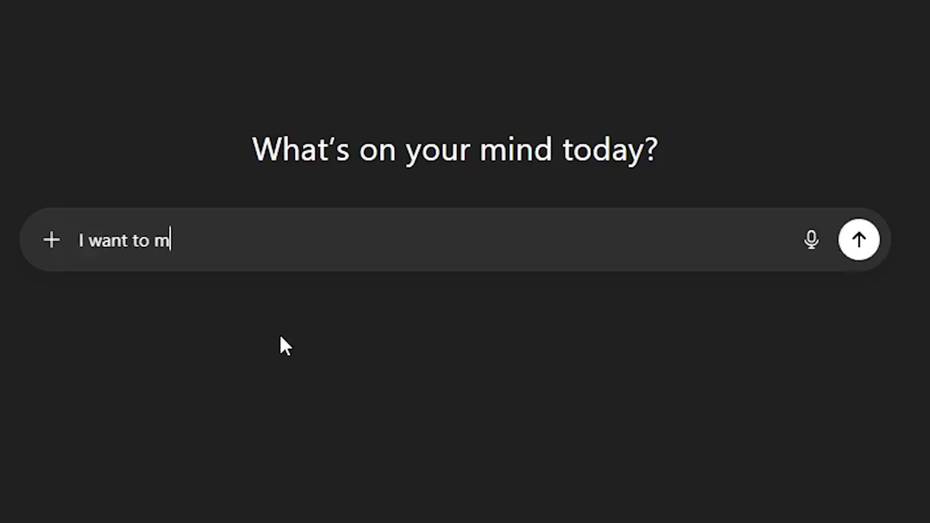
{"action": "type", "text": "ake a profitable mobile ap"}
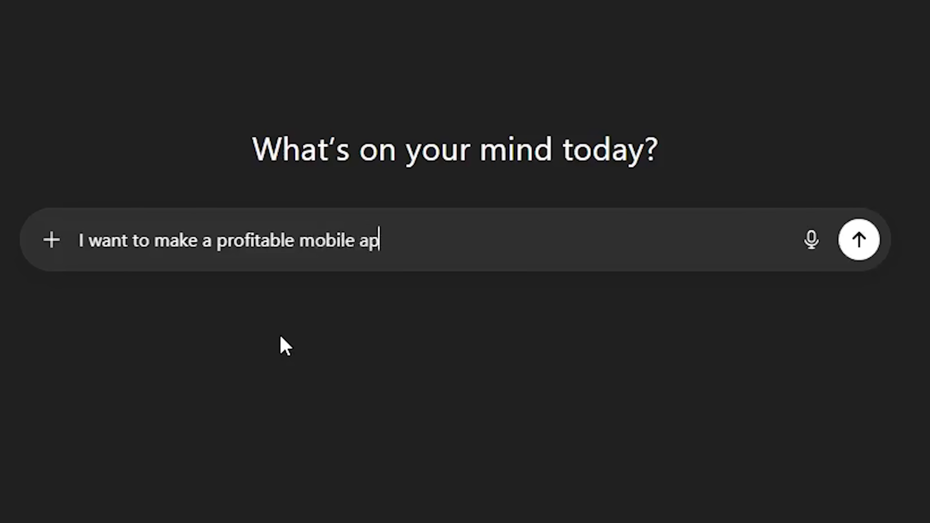
{"action": "type", "text": "p that people would use tod"}
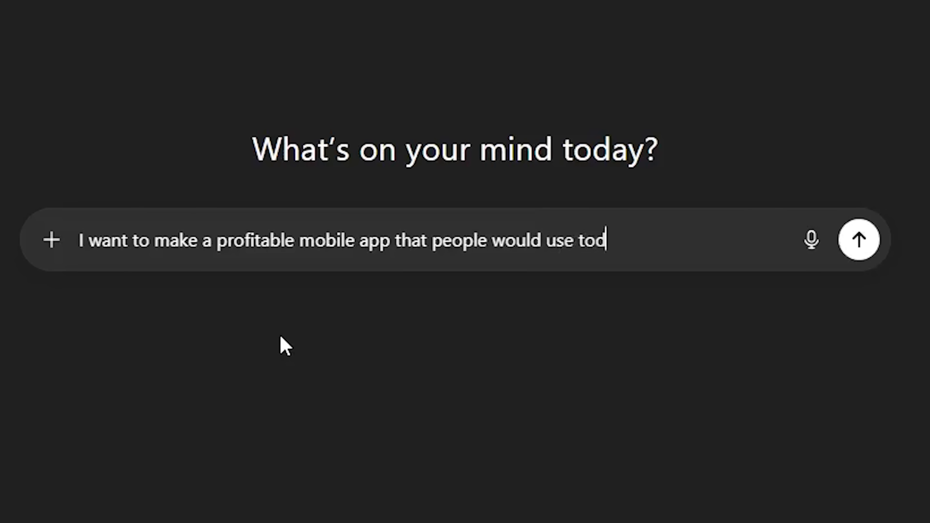
{"action": "type", "text": "ay"}
{"action": "key", "text": "Return"}
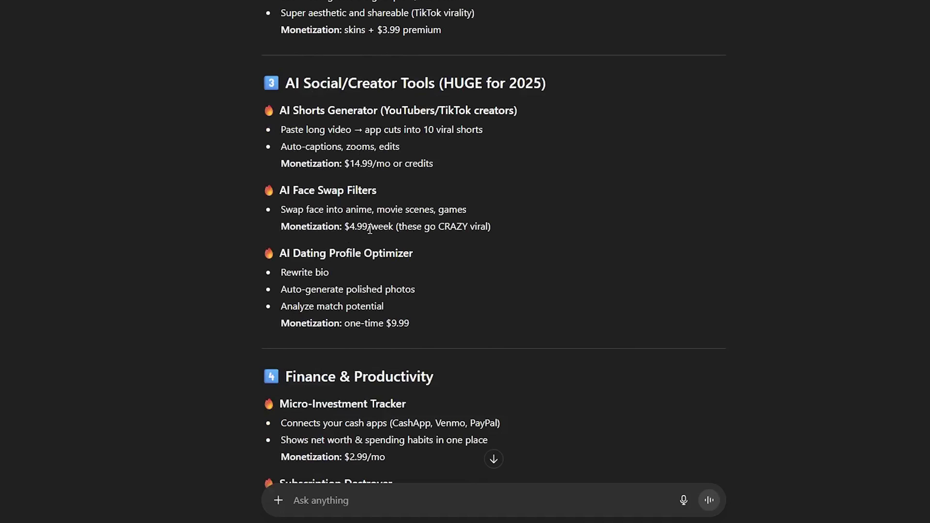
Scroll through ChatGPT's categorized app ideas, such as Habit Tracker and AI Shorts Generator
{"action": "scroll", "coordinate": [359, 207], "scroll_direction": "up", "scroll_amount": 10}
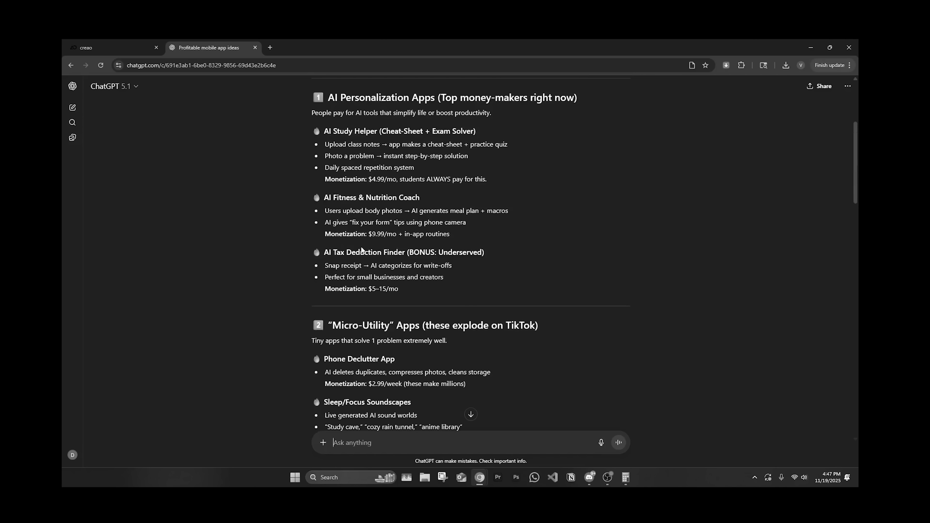
{"action": "scroll", "coordinate": [361, 251], "scroll_direction": "up", "scroll_amount": 5}
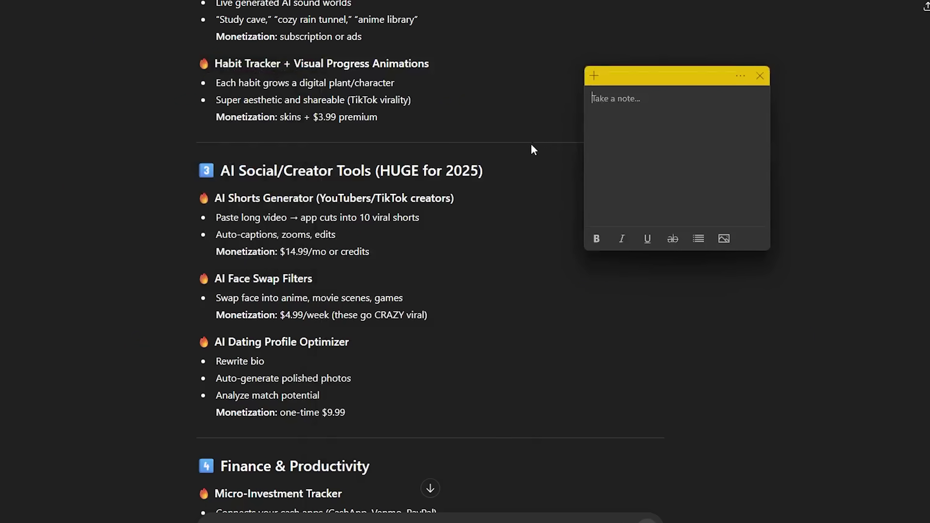
Copy 'Habit Tracker + Visual Progress Animations' into the sticky note as item 1
{"action": "scroll", "coordinate": [310, 213], "scroll_direction": "up", "scroll_amount": 5}
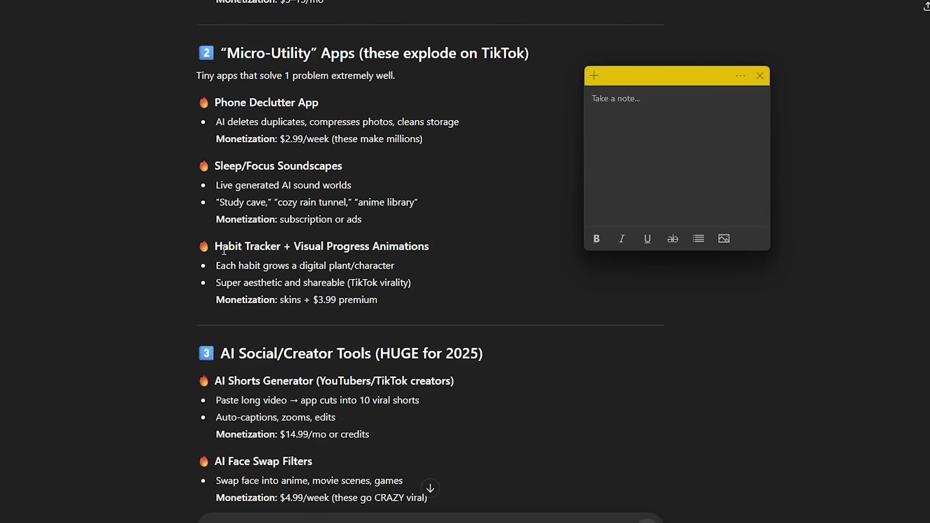
{"action": "left_click_drag", "start_coordinate": [216, 245], "coordinate": [442, 247]}
{"action": "key", "text": "ctrl+c"}
{"action": "key", "text": "alt+Tab"}
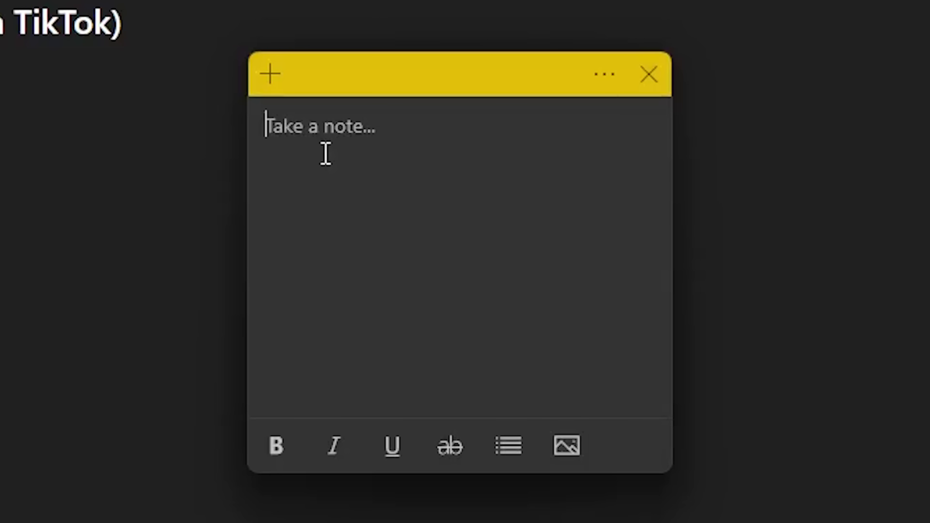
{"action": "type", "text": "1"}
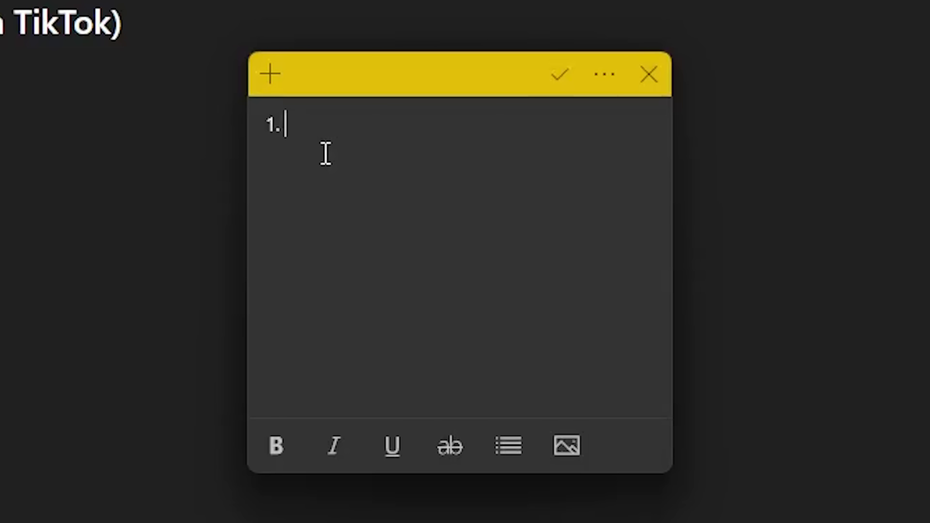
{"action": "type", "text": "."}
{"action": "key", "text": "ctrl+v"}
Start item 2 in the note and select the AI Study Helper (Cheat-Sheet + Exam Solver) title
{"action": "key", "text": "Return"}
{"action": "type", "text": "2"}
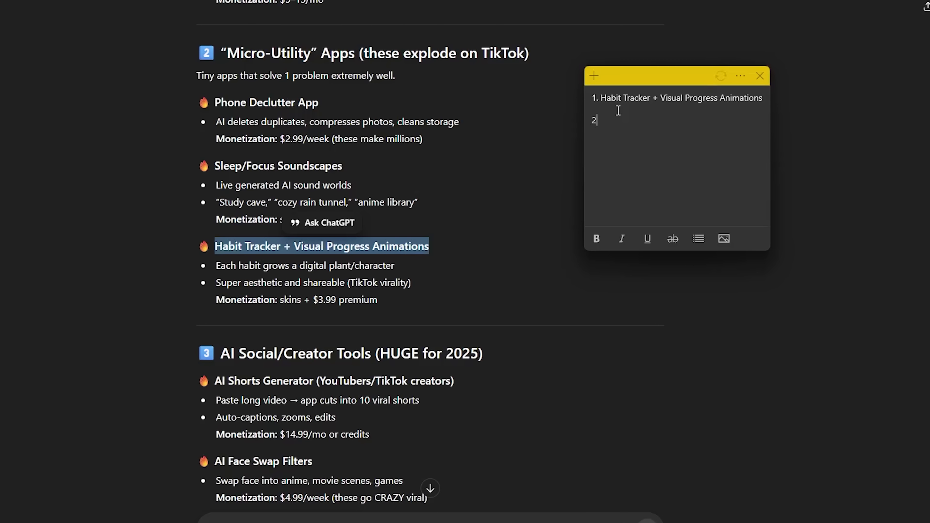
{"action": "left_click_drag", "start_coordinate": [128, 181], "coordinate": [689, 198]}
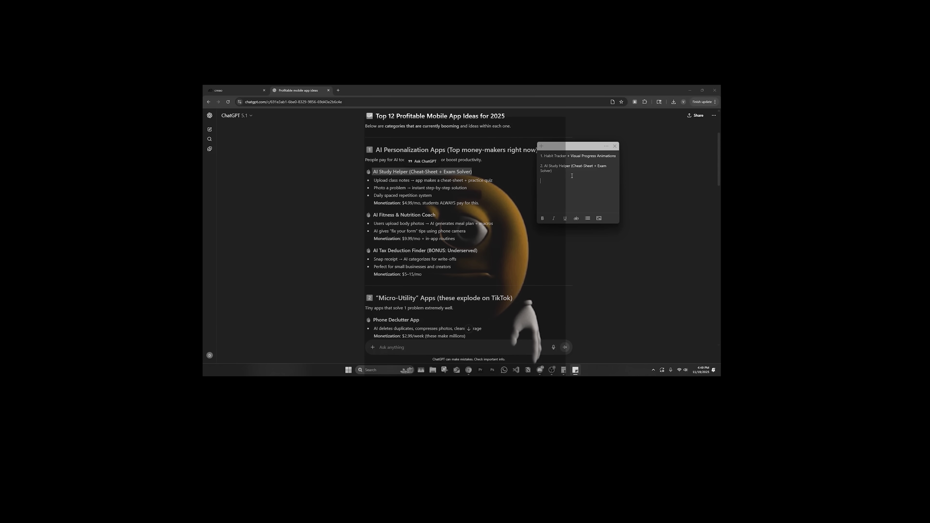
Select idea 5, 'AI Flashcard Generator', from its heading through the $3.99/mo price
{"action": "scroll", "coordinate": [464, 196], "scroll_direction": "up", "scroll_amount": 2}
{"action": "scroll", "coordinate": [464, 196], "scroll_direction": "down", "scroll_amount": 10}
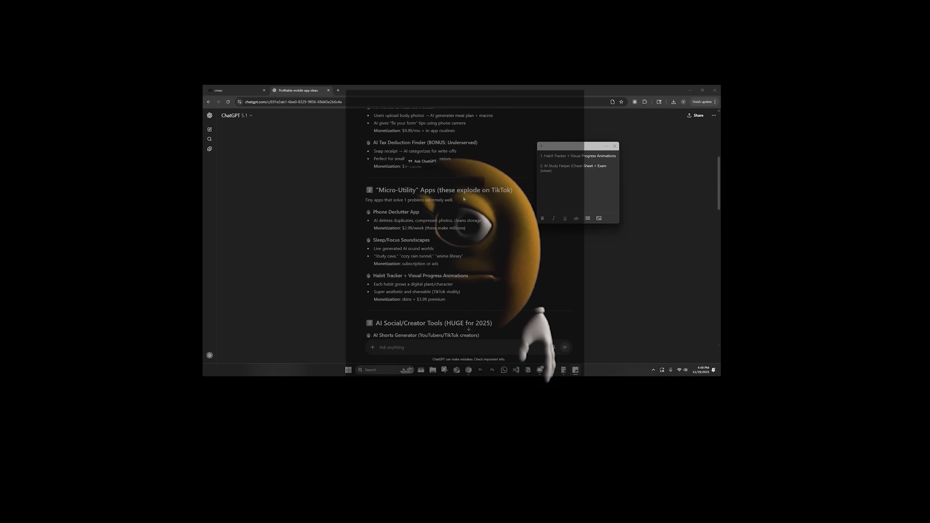
{"action": "scroll", "coordinate": [463, 199], "scroll_direction": "down", "scroll_amount": 5}
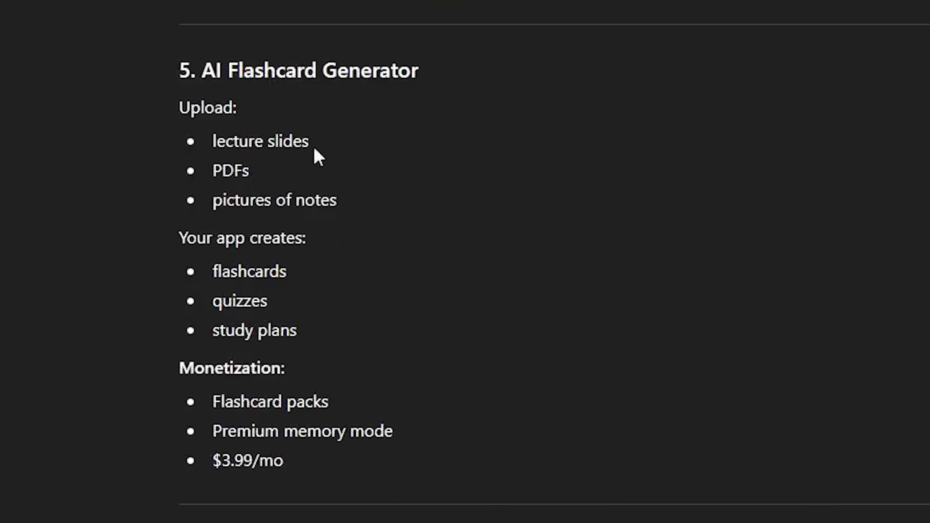
{"action": "left_click_drag", "start_coordinate": [204, 69], "coordinate": [421, 86]}
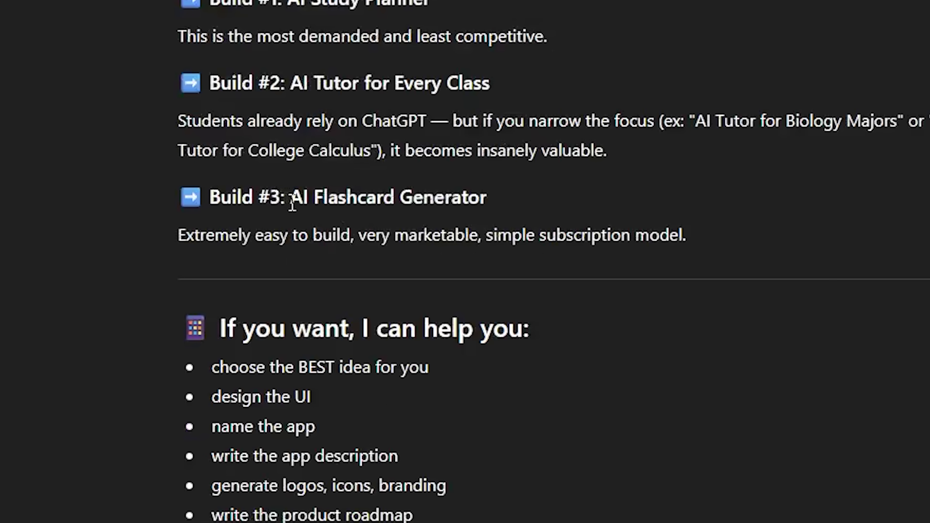
{"action": "left_click_drag", "start_coordinate": [292, 204], "coordinate": [508, 207]}
{"action": "scroll", "coordinate": [526, 295], "scroll_direction": "up", "scroll_amount": 20}
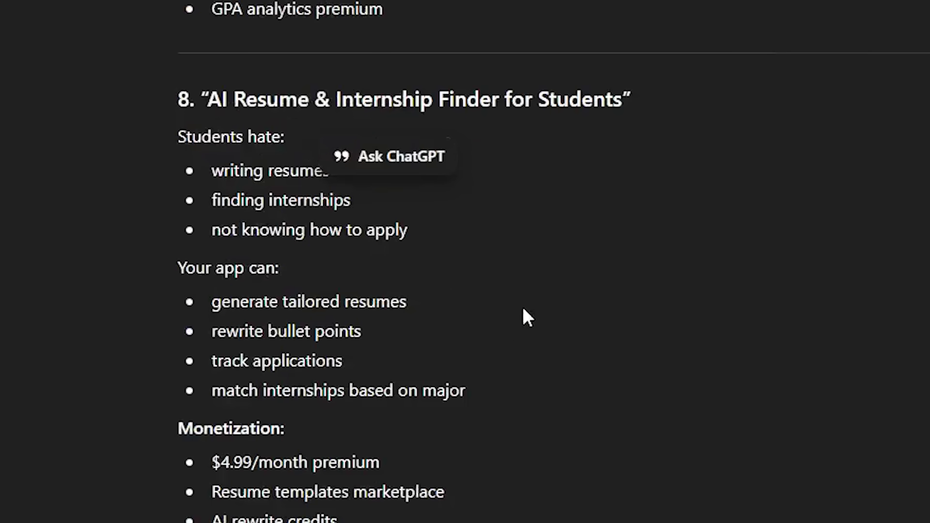
{"action": "scroll", "coordinate": [421, 327], "scroll_direction": "up", "scroll_amount": 12}
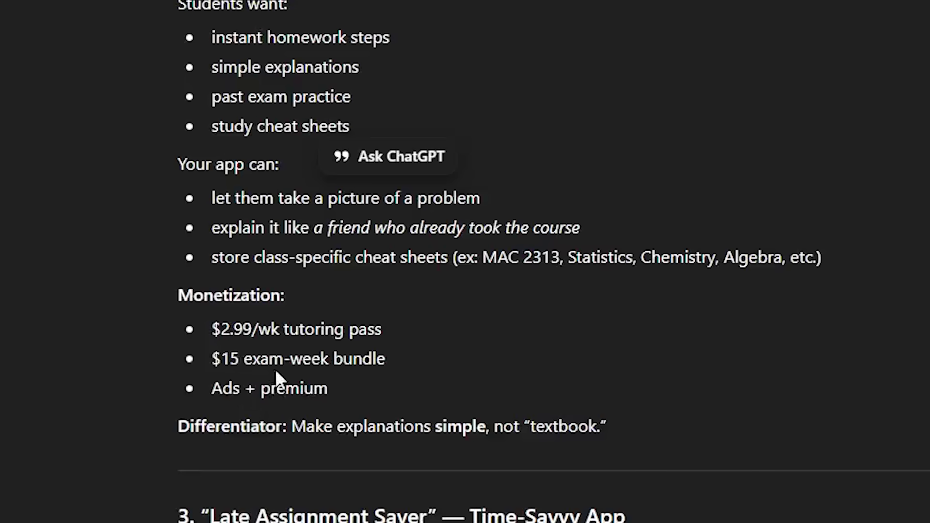
{"action": "scroll", "coordinate": [276, 381], "scroll_direction": "up", "scroll_amount": 6}
{"action": "scroll", "coordinate": [413, 328], "scroll_direction": "down", "scroll_amount": 12}
{"action": "scroll", "coordinate": [348, 352], "scroll_direction": "down", "scroll_amount": 15}
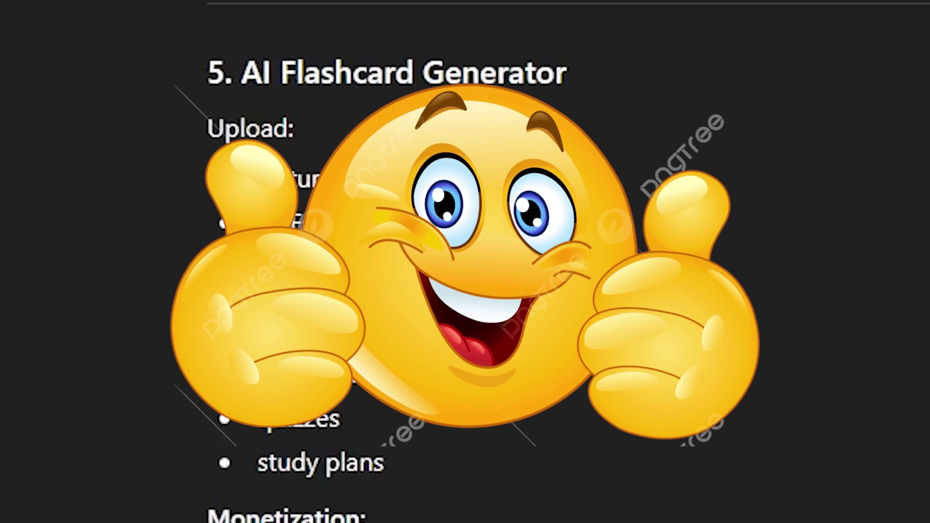
{"action": "left_click_drag", "start_coordinate": [208, 73], "coordinate": [417, 407]}
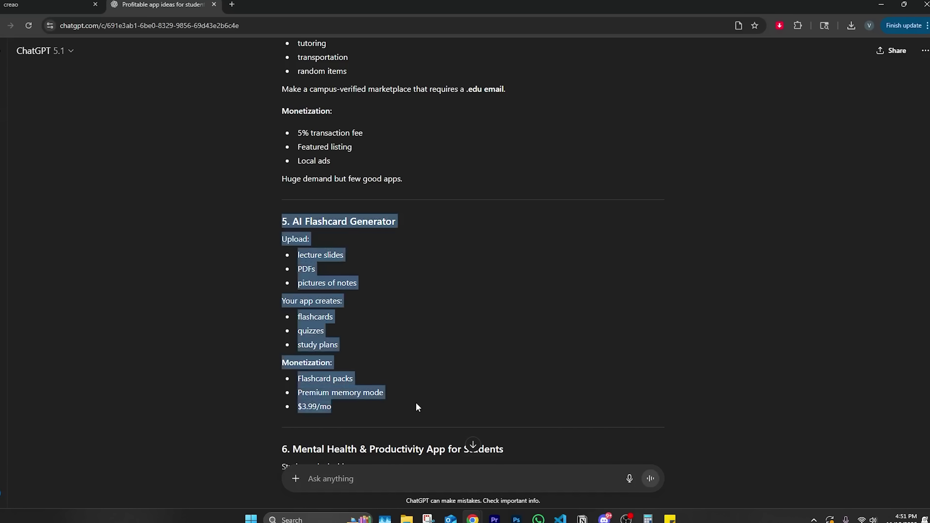
Check the saved app-idea list in Sticky Notes, then return to the ChatGPT reply
{"action": "left_click", "coordinate": [673, 519]}
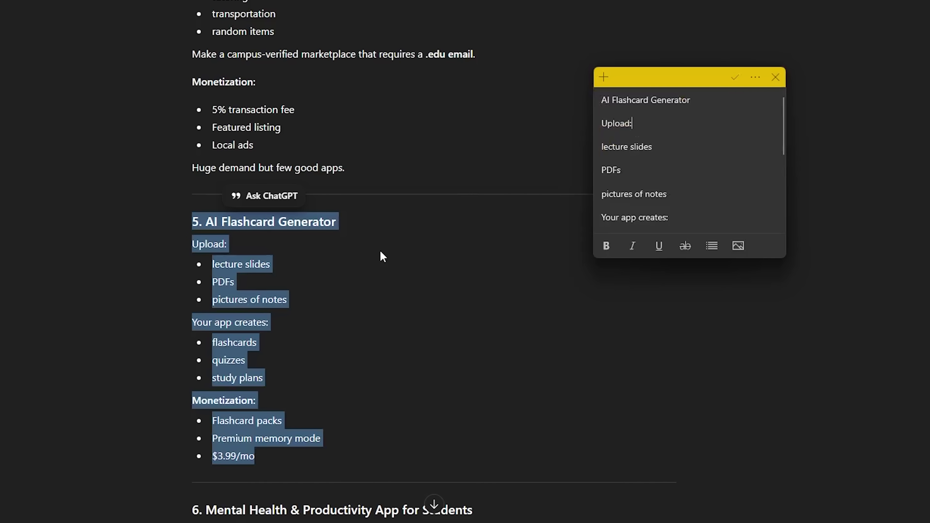
{"action": "left_click", "coordinate": [245, 247]}
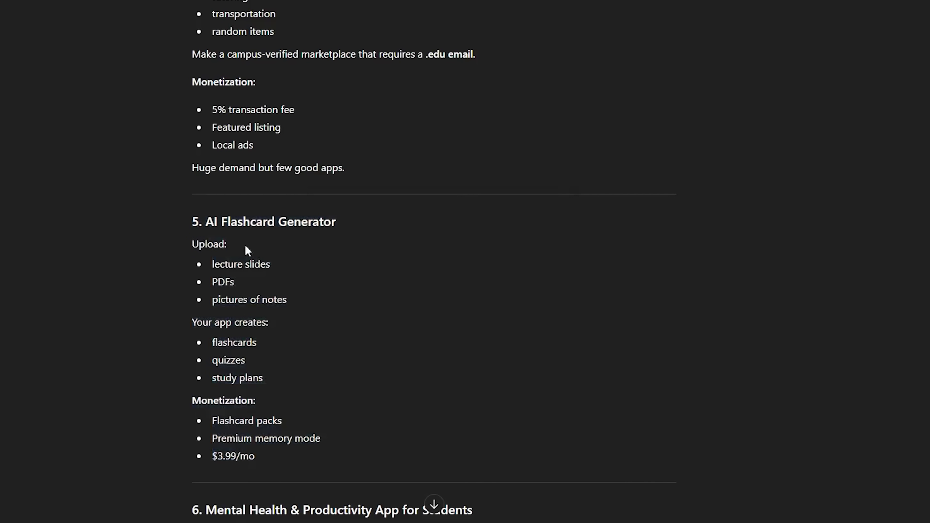
{"action": "scroll", "coordinate": [244, 247], "scroll_direction": "down", "scroll_amount": 2}
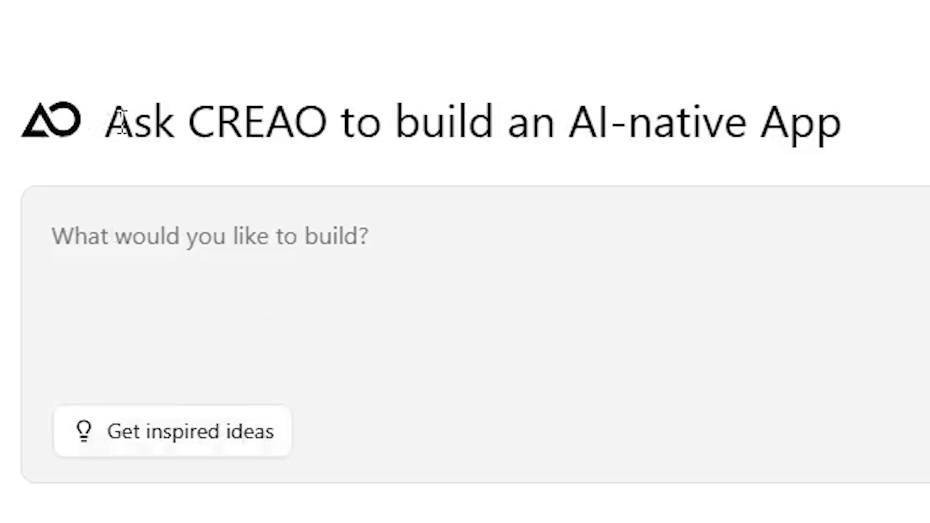
In CREAO, highlight the Ask CREAO heading and focus the app description box
{"action": "left_click_drag", "start_coordinate": [108, 122], "coordinate": [339, 124]}
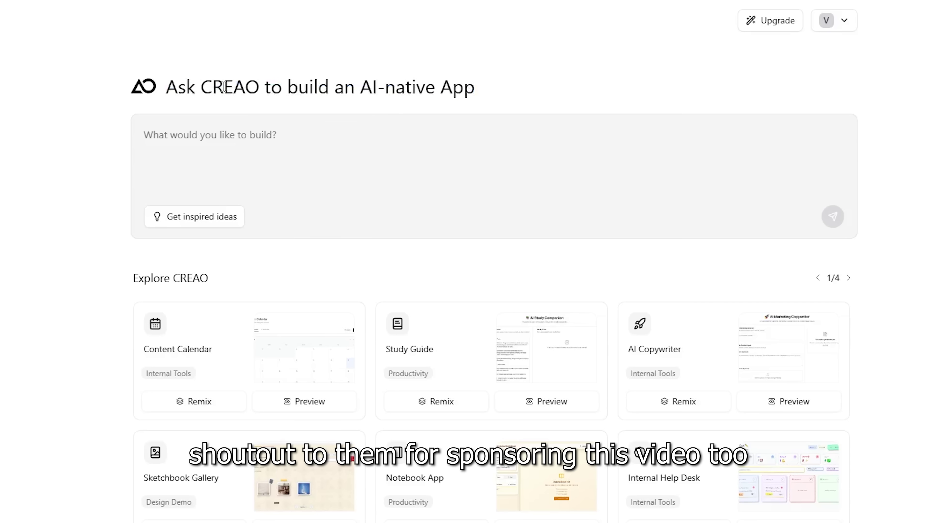
{"action": "left_click_drag", "start_coordinate": [207, 87], "coordinate": [472, 98]}
{"action": "left_click", "coordinate": [293, 187]}
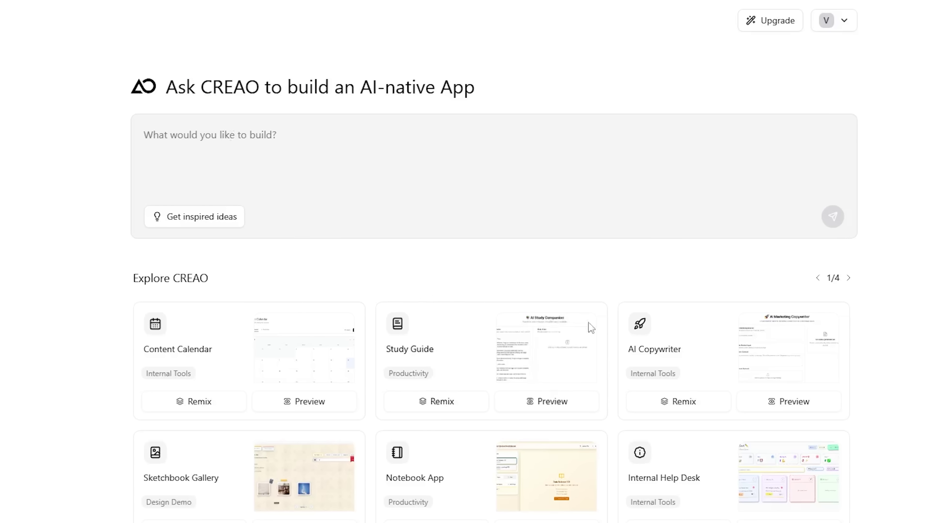
Select the AI Flashcard Generator note and chat section, then focus ChatGPT's message box
{"action": "key", "text": "alt+Tab"}
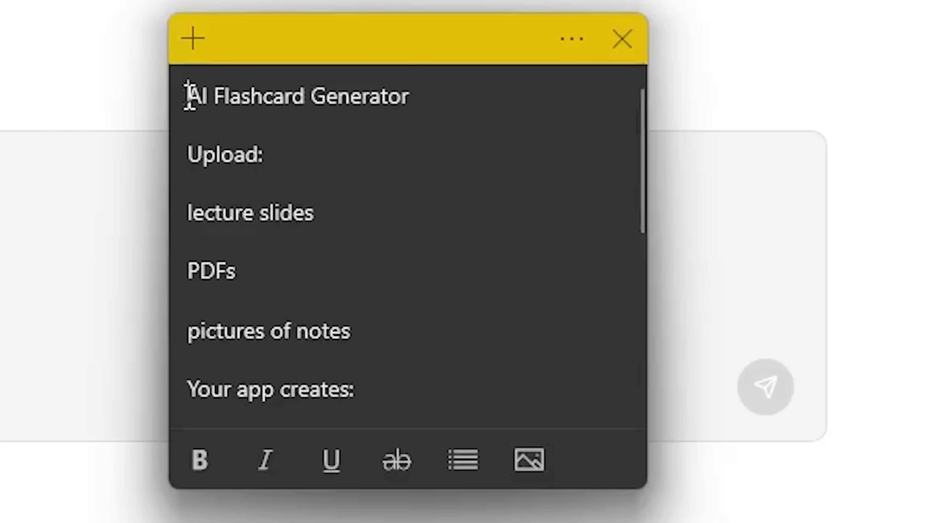
{"action": "left_click_drag", "start_coordinate": [600, 100], "coordinate": [690, 242]}
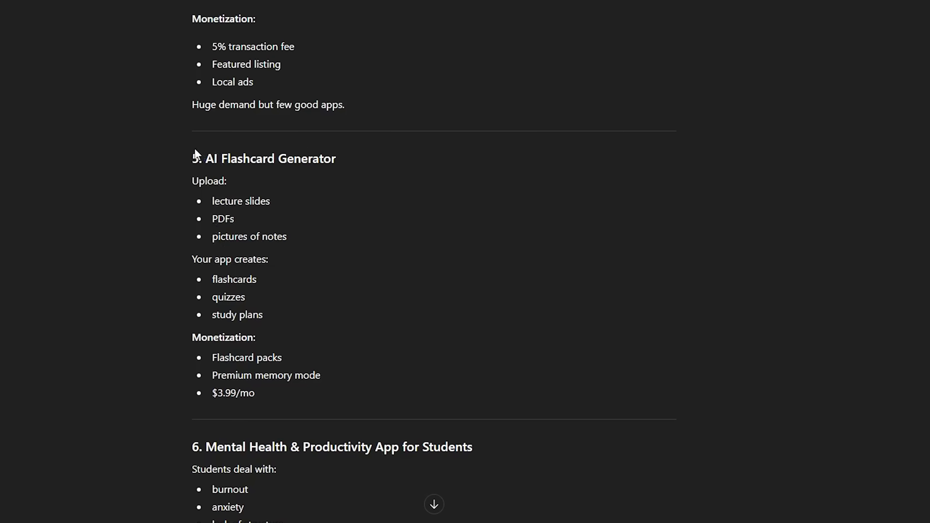
{"action": "left_click_drag", "start_coordinate": [194, 149], "coordinate": [315, 397]}
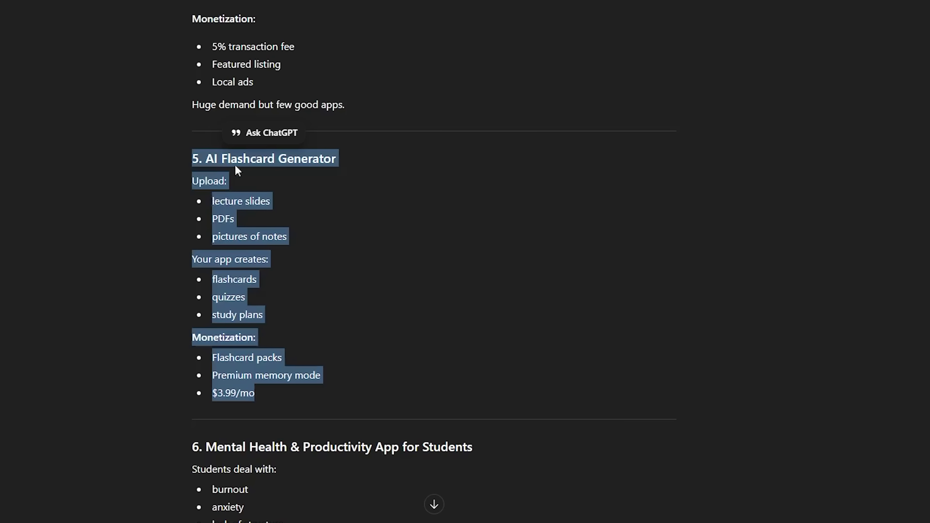
{"action": "left_click", "coordinate": [292, 201]}
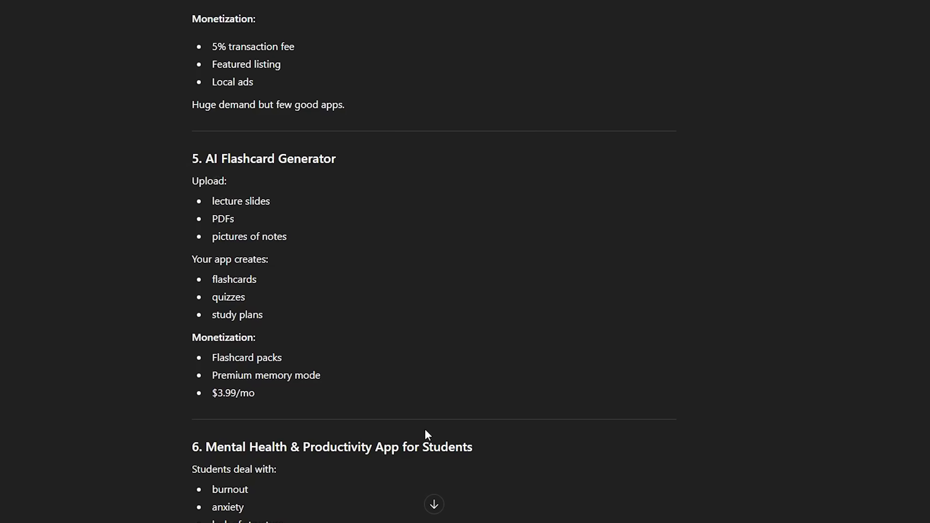
{"action": "left_click_drag", "start_coordinate": [171, 159], "coordinate": [334, 402]}
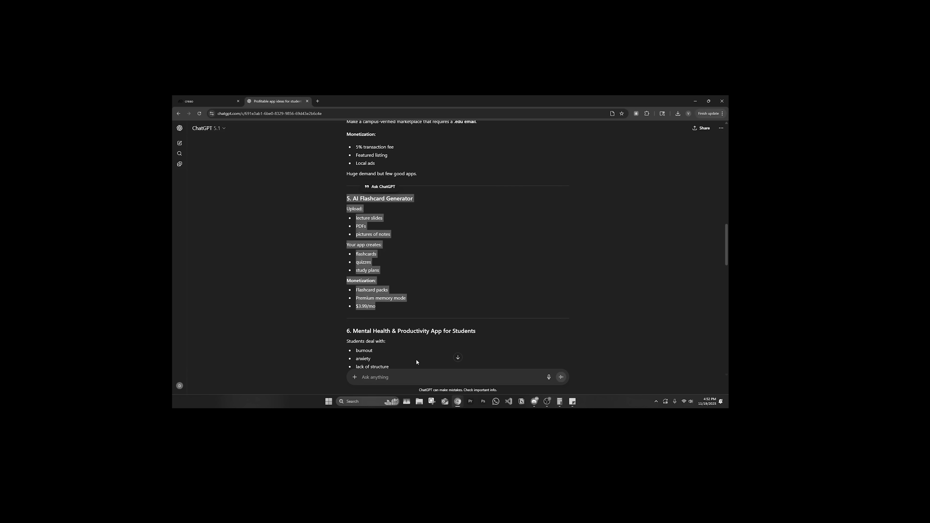
{"action": "left_click", "coordinate": [411, 380]}
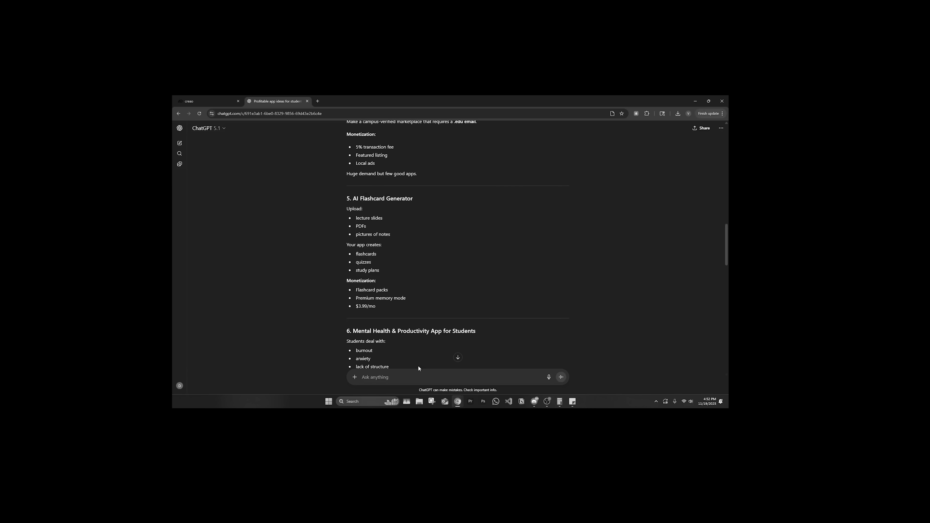
Ask ChatGPT to turn the idea into a CREAO prompt that builds the app from scratch
{"action": "type", "text": "Make this "}
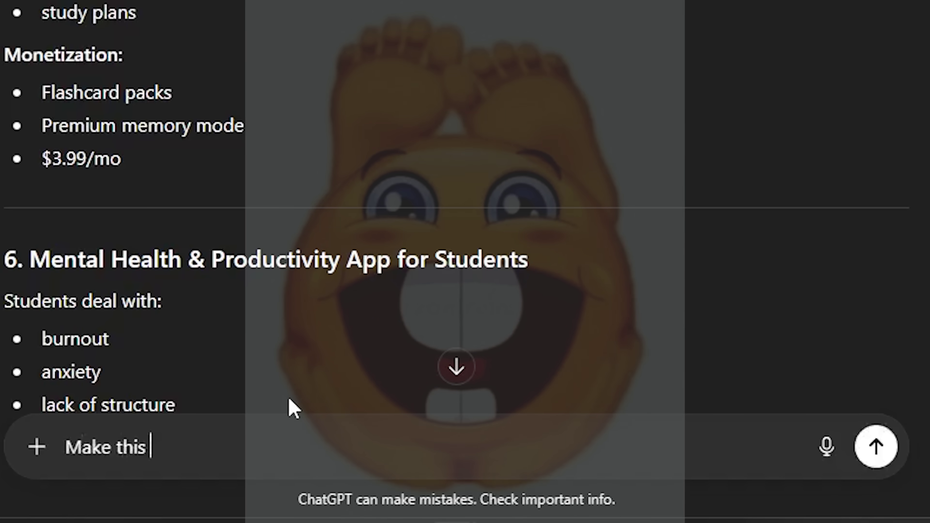
{"action": "type", "text": "into a nic"}
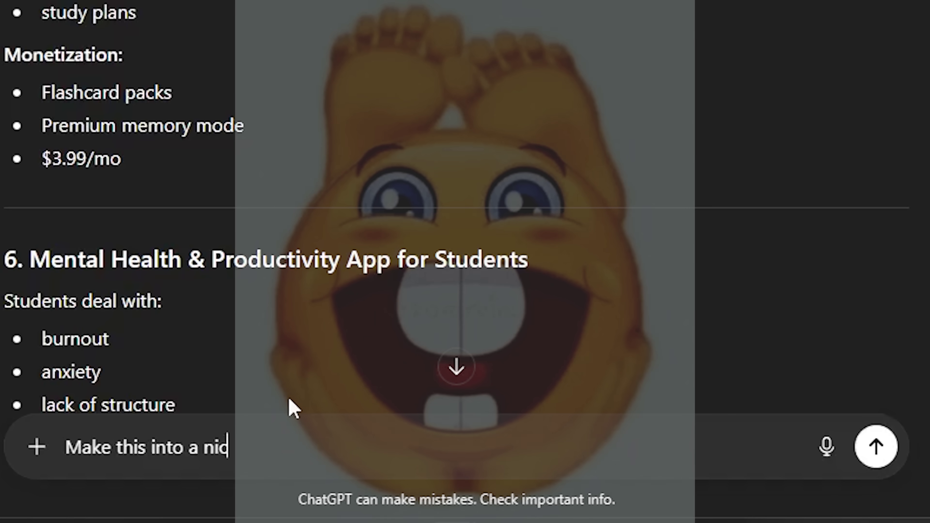
{"action": "type", "text": "e prompt so i c"}
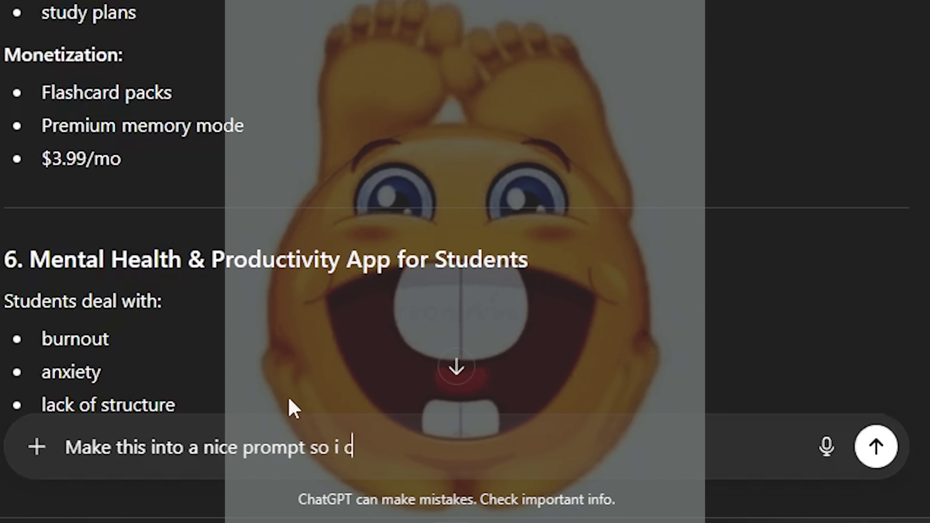
{"action": "type", "text": "an give it to"}
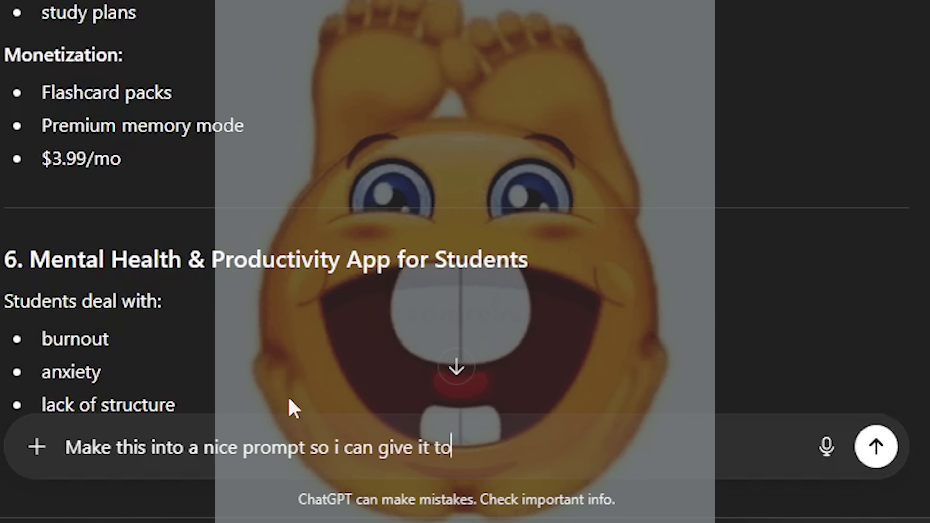
{"action": "type", "text": " creao to build"}
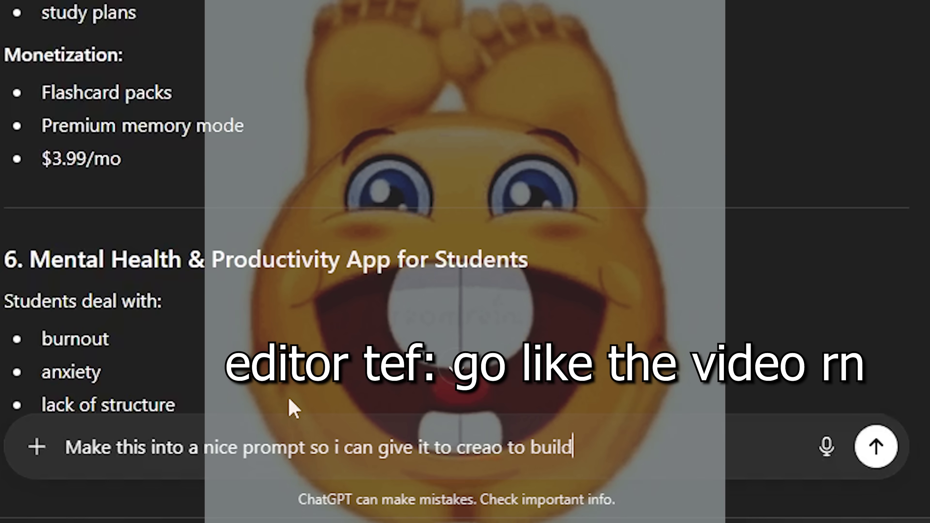
{"action": "type", "text": " the ap"}
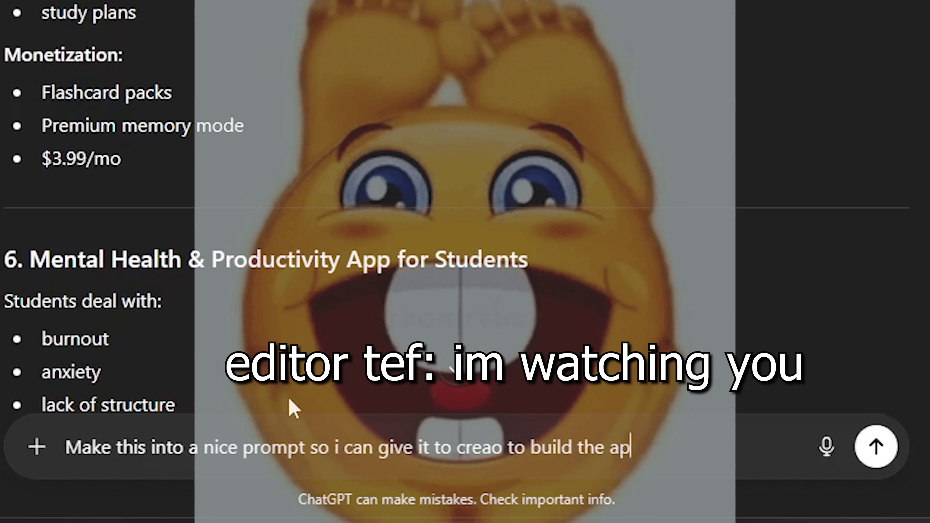
{"action": "type", "text": "p sim"}
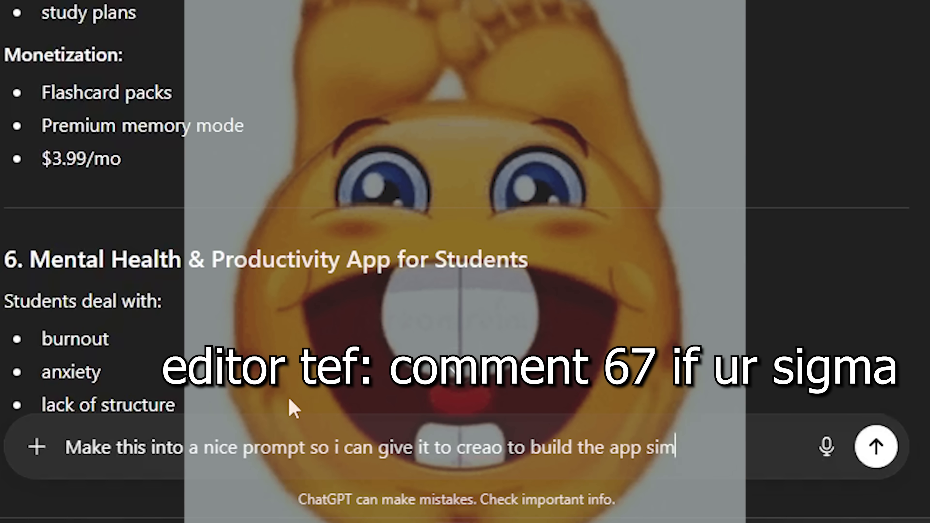
{"action": "type", "text": "ply all from scr"}
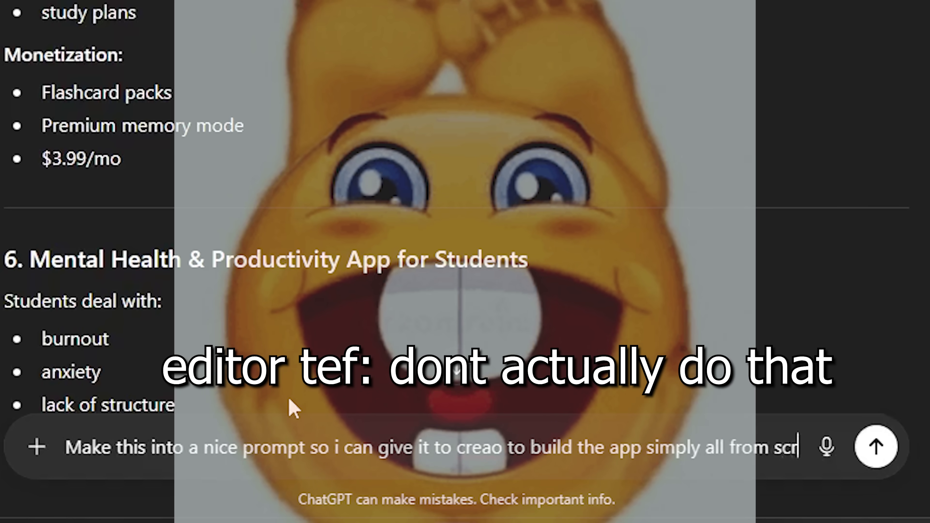
{"action": "type", "text": "atch so it q"}
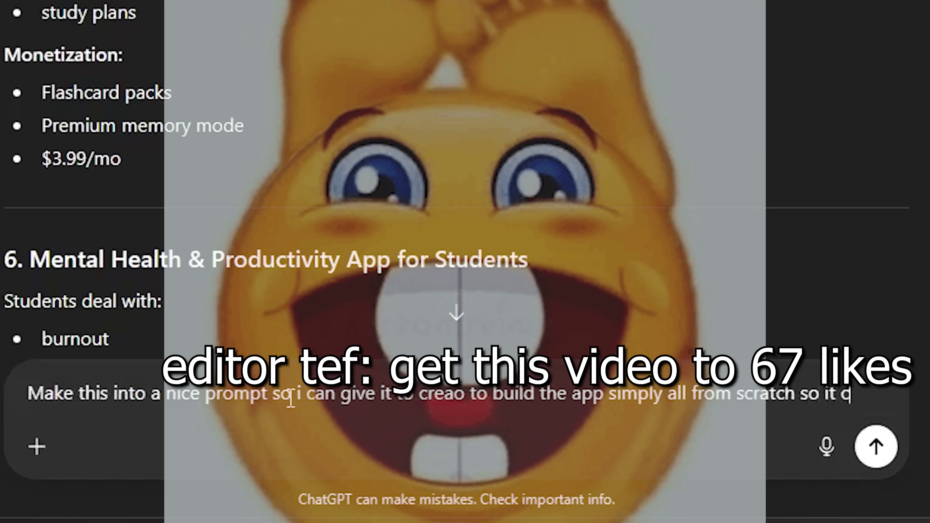
{"action": "key", "text": "BackSpace"}
{"action": "type", "text": "can be up and r"}
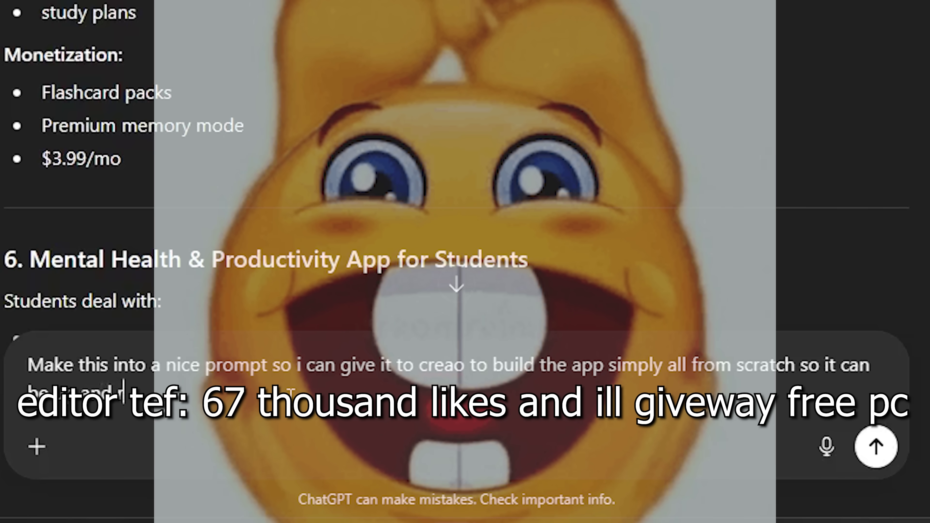
{"action": "type", "text": "unning in one"}
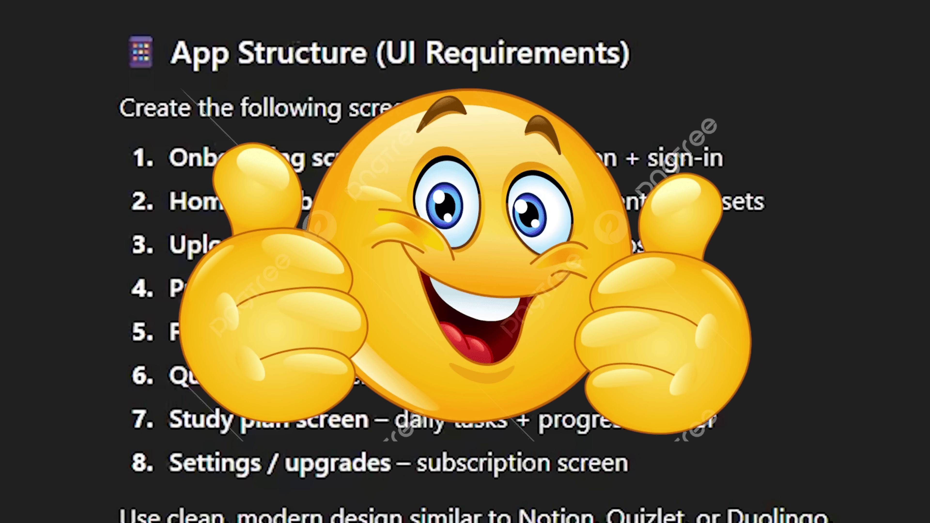
Scroll through the FlashMind prompt's $3.99/month Premium tier, Technical Requirements and Final Output Expectation
{"action": "scroll", "coordinate": [313, 143], "scroll_direction": "down", "scroll_amount": 10}
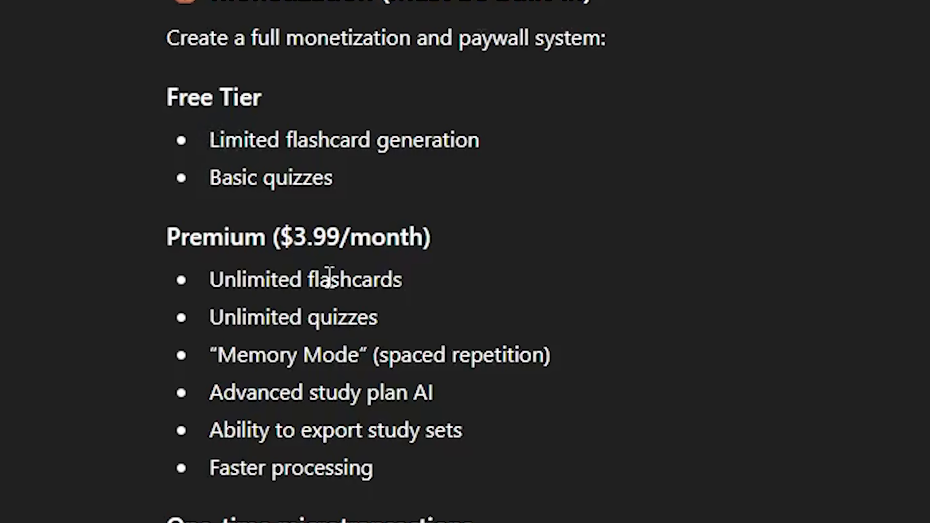
{"action": "scroll", "coordinate": [262, 185], "scroll_direction": "down", "scroll_amount": 3}
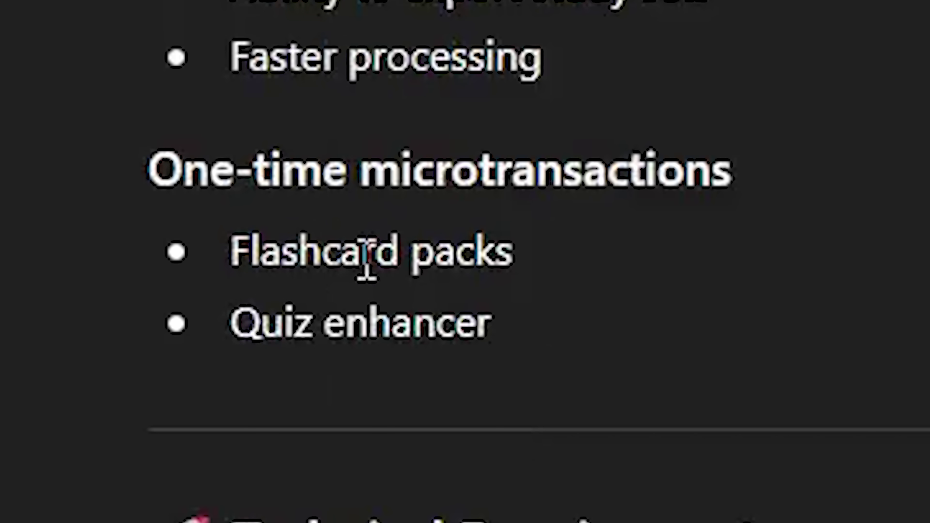
{"action": "scroll", "coordinate": [249, 374], "scroll_direction": "down", "scroll_amount": 6}
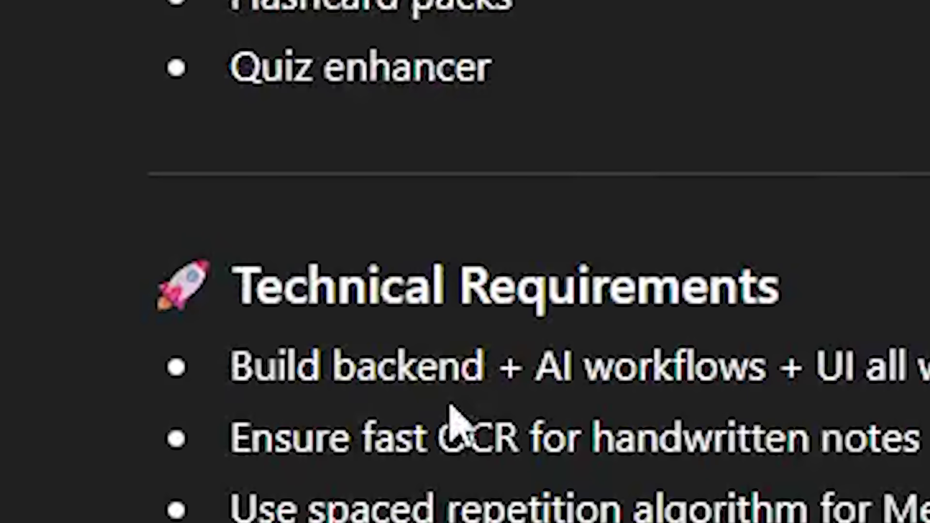
{"action": "scroll", "coordinate": [387, 293], "scroll_direction": "down", "scroll_amount": 5}
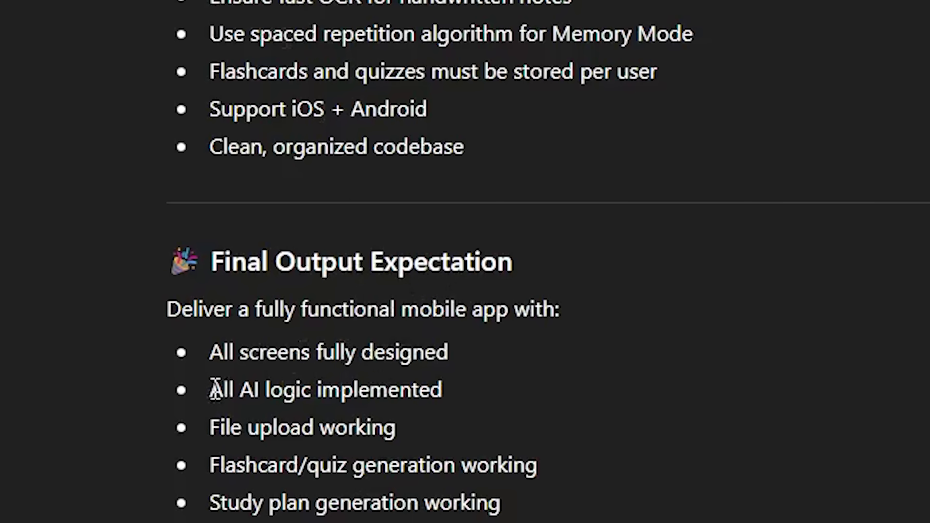
Select the full FlashMind AI app prompt in ChatGPT, from its end up to its start
{"action": "left_click_drag", "start_coordinate": [641, 522], "coordinate": [464, 462]}
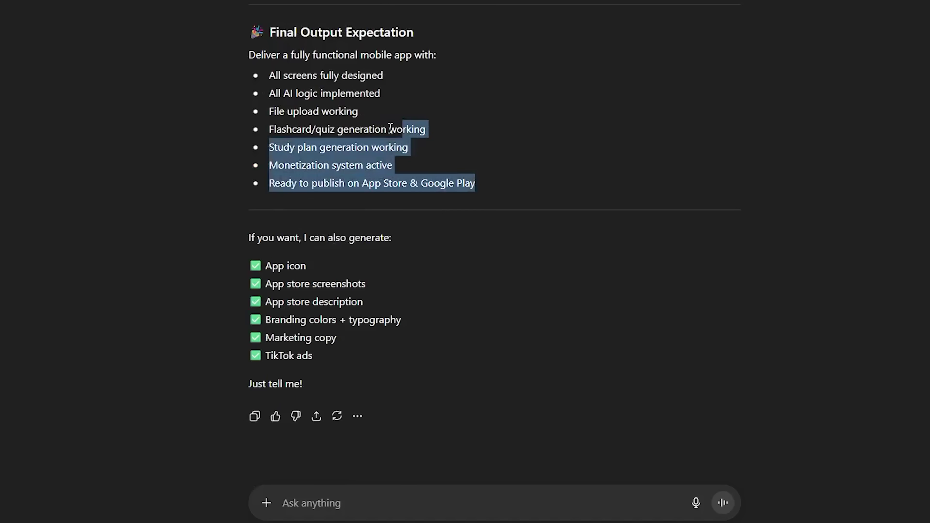
{"action": "scroll", "coordinate": [235, 61], "scroll_direction": "up", "scroll_amount": 15}
{"action": "left_click_drag", "start_coordinate": [391, 128], "coordinate": [248, 182]}
{"action": "scroll", "coordinate": [250, 83], "scroll_direction": "up", "scroll_amount": 12}
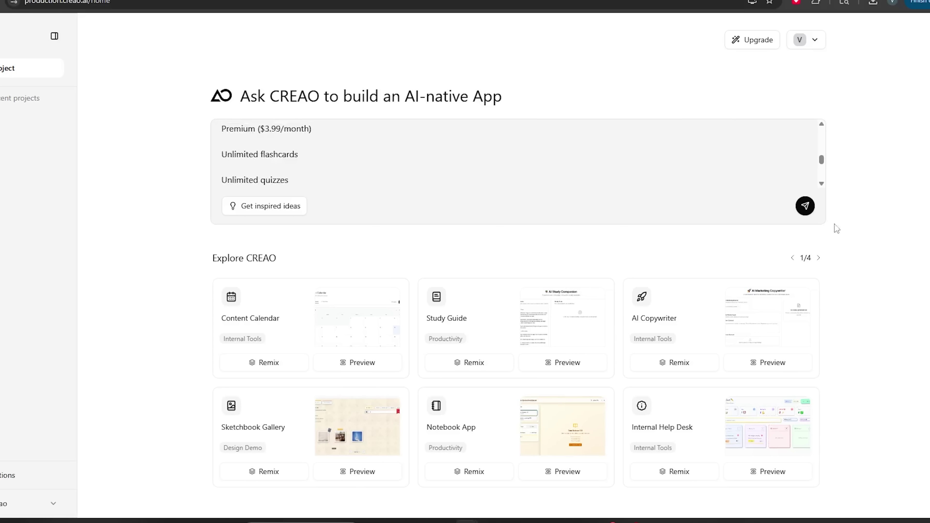
Submit the flashcard-app prompt and review the three connected integrations and the Product Brief
{"action": "left_click", "coordinate": [808, 212]}
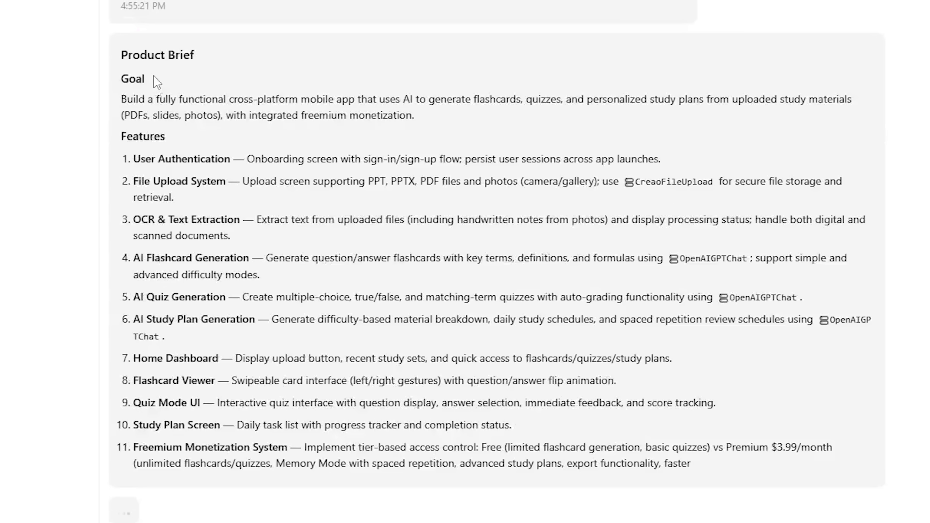
{"action": "scroll", "coordinate": [165, 463], "scroll_direction": "up", "scroll_amount": 5}
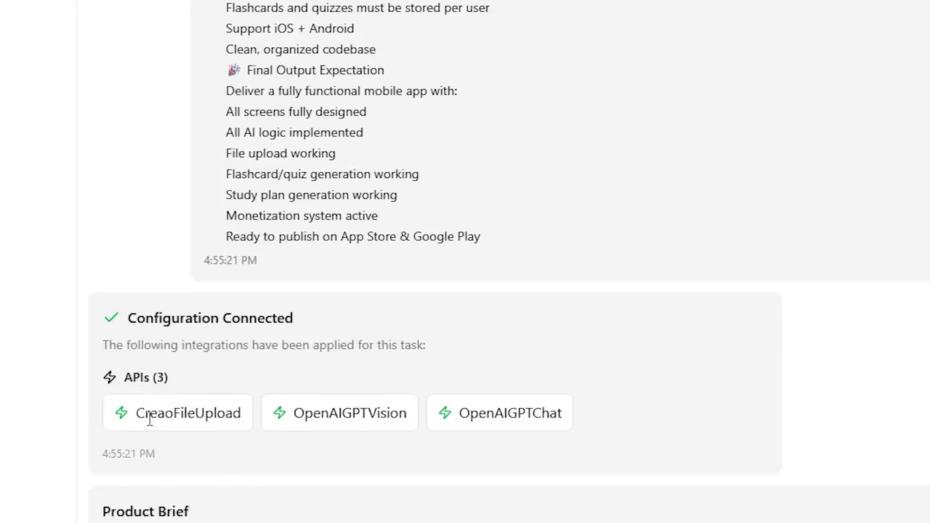
{"action": "scroll", "coordinate": [365, 493], "scroll_direction": "down", "scroll_amount": 10}
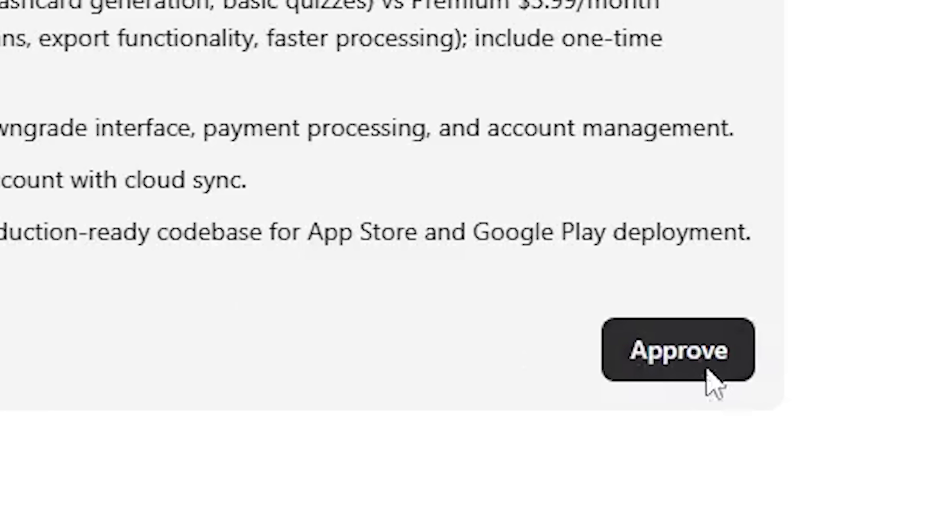
Approve CREAO's proposed build plan and go back to the ChatGPT conversation
{"action": "left_click", "coordinate": [676, 357]}
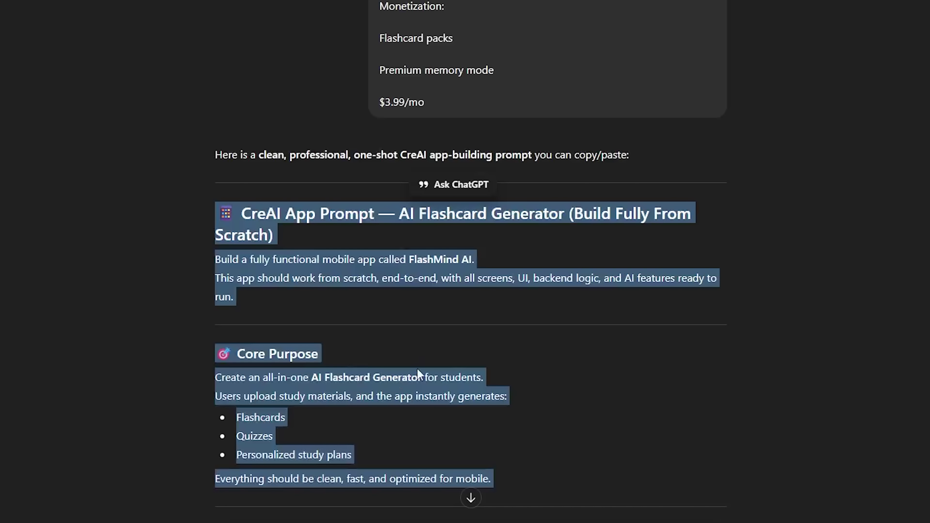
{"action": "scroll", "coordinate": [484, 348], "scroll_direction": "down", "scroll_amount": 8}
{"action": "left_click", "coordinate": [546, 377]}
{"action": "scroll", "coordinate": [499, 380], "scroll_direction": "down", "scroll_amount": 15}
{"action": "scroll", "coordinate": [350, 440], "scroll_direction": "down", "scroll_amount": 6}
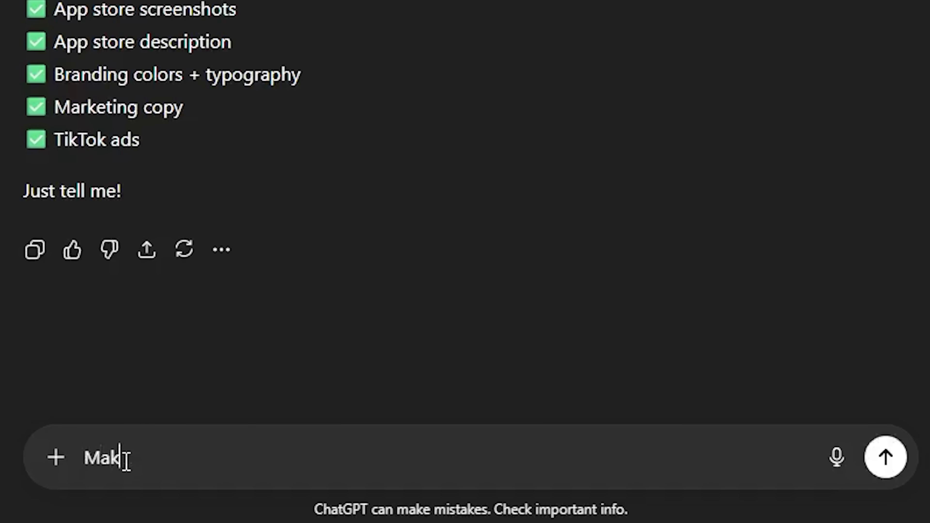
Ask ChatGPT for a black-and-white app logo: just a graduation cap on a black background
{"action": "type", "text": "e me a black and white l"}
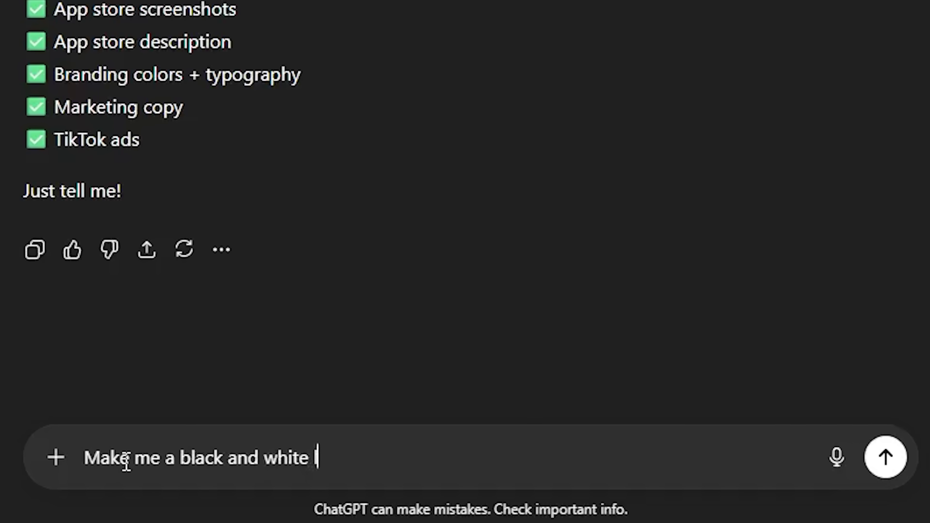
{"action": "type", "text": "ogo fore this app and i want it to m"}
{"action": "key", "text": "BackSpace"}
{"action": "type", "text": "be just a graduation cap on a black background"}
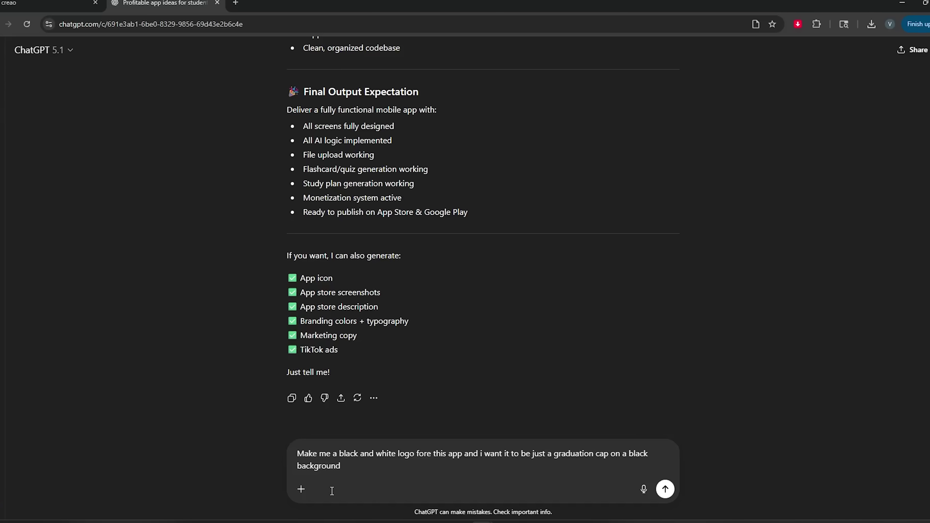
{"action": "key", "text": "Return"}
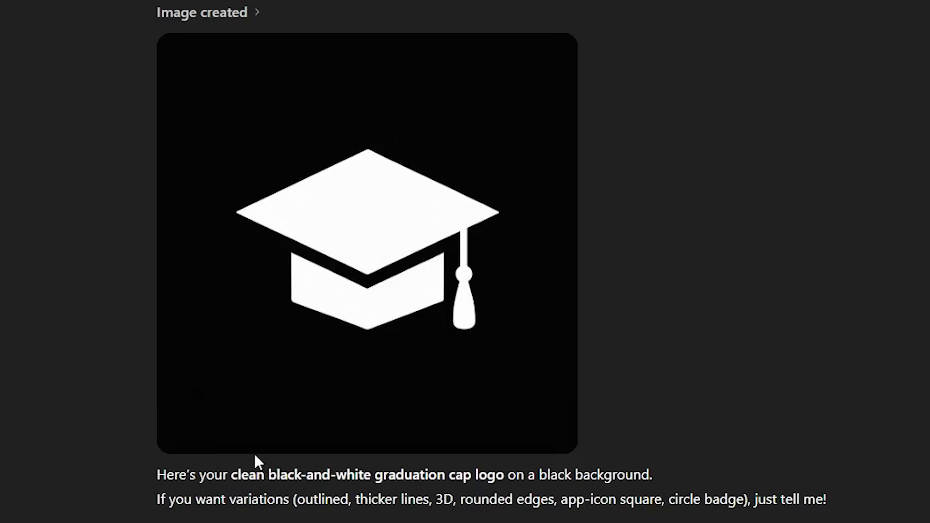
Download the graduation cap logo and highlight the StudySnap name suggestion
{"action": "left_click", "coordinate": [251, 434]}
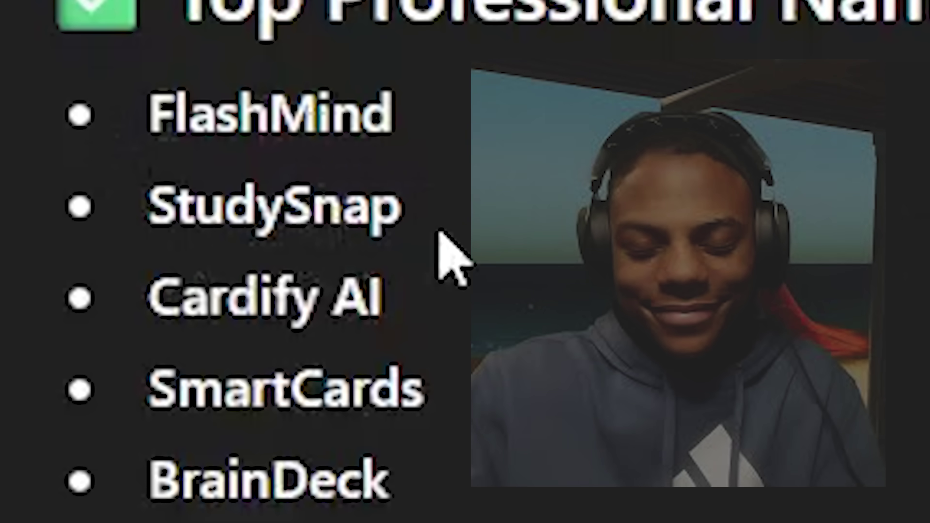
{"action": "left_click_drag", "start_coordinate": [205, 173], "coordinate": [256, 184]}
{"action": "left_click_drag", "start_coordinate": [255, 238], "coordinate": [349, 235]}
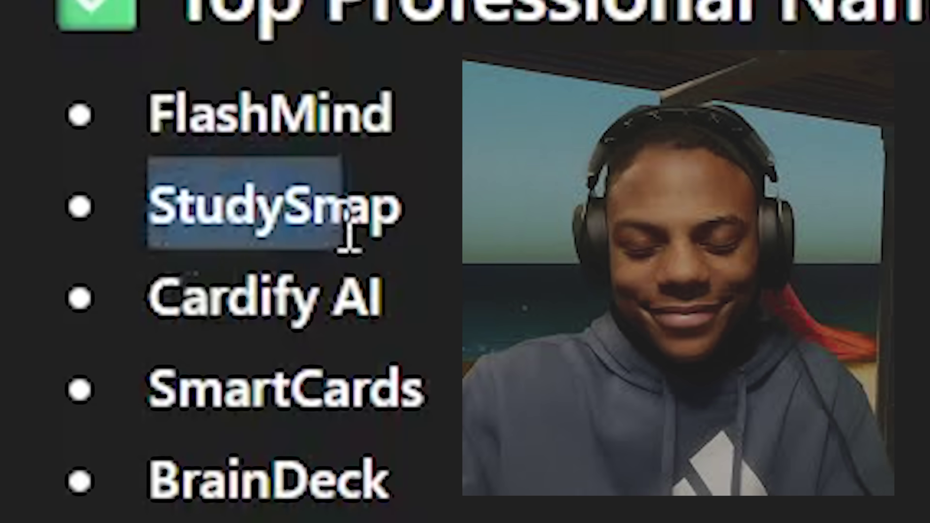
Compare RecallAI and StudySnap, select StudySnap to copy, and add a blank line to the sticky note
{"action": "left_click", "coordinate": [297, 234]}
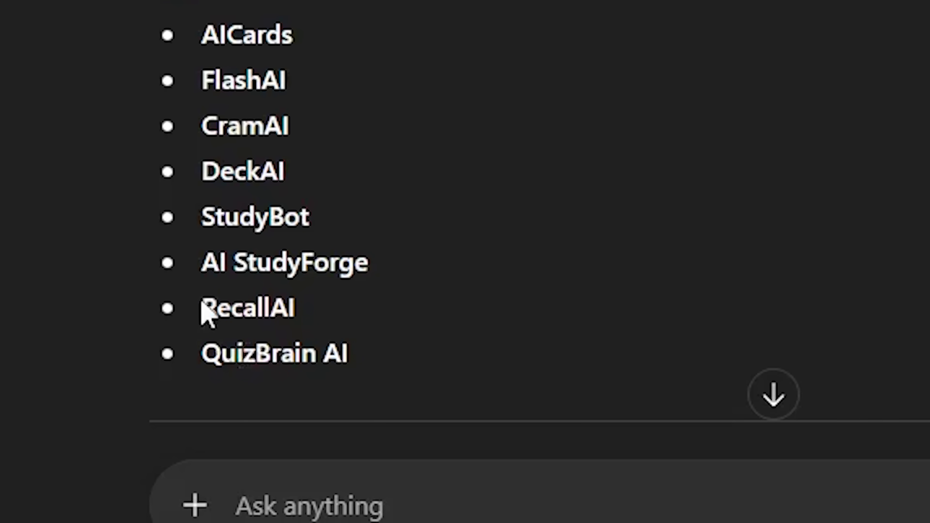
{"action": "left_click_drag", "start_coordinate": [202, 306], "coordinate": [293, 306]}
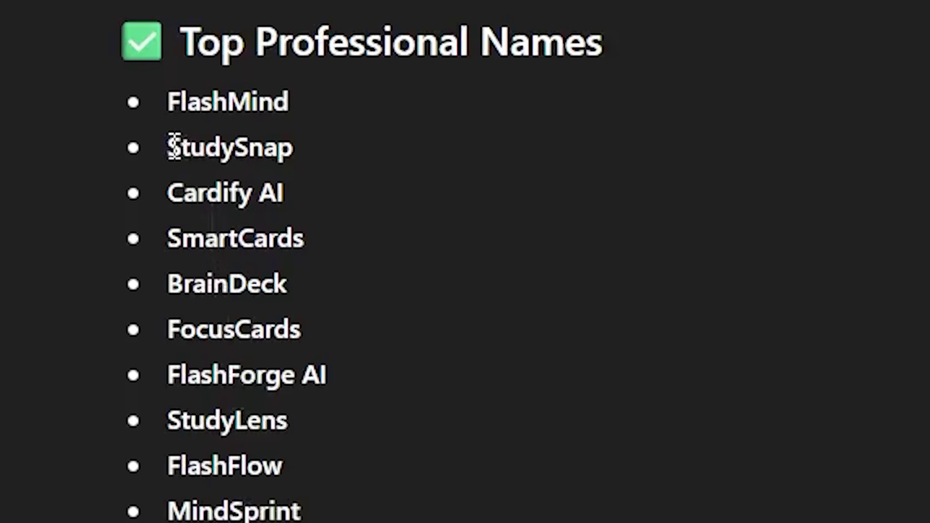
{"action": "left_click_drag", "start_coordinate": [171, 147], "coordinate": [295, 162]}
{"action": "left_click_drag", "start_coordinate": [167, 146], "coordinate": [297, 161]}
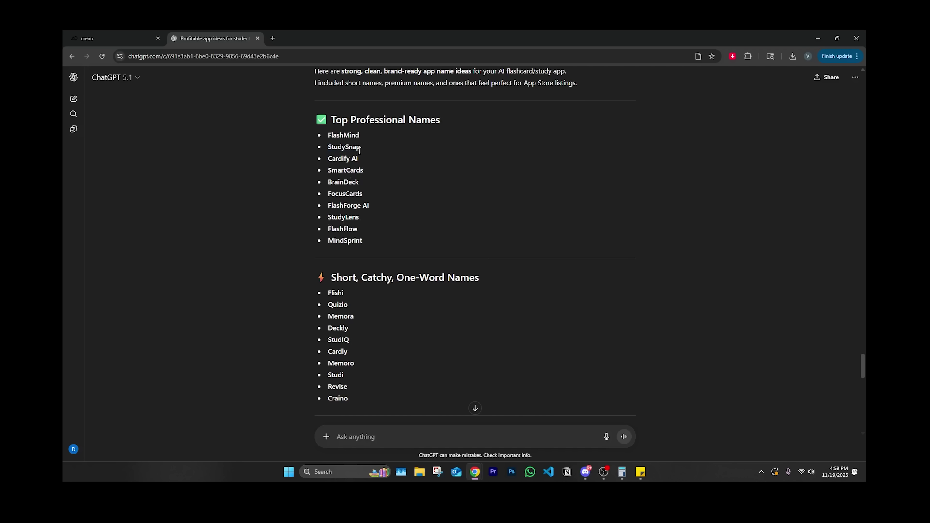
{"action": "left_click_drag", "start_coordinate": [362, 147], "coordinate": [332, 155]}
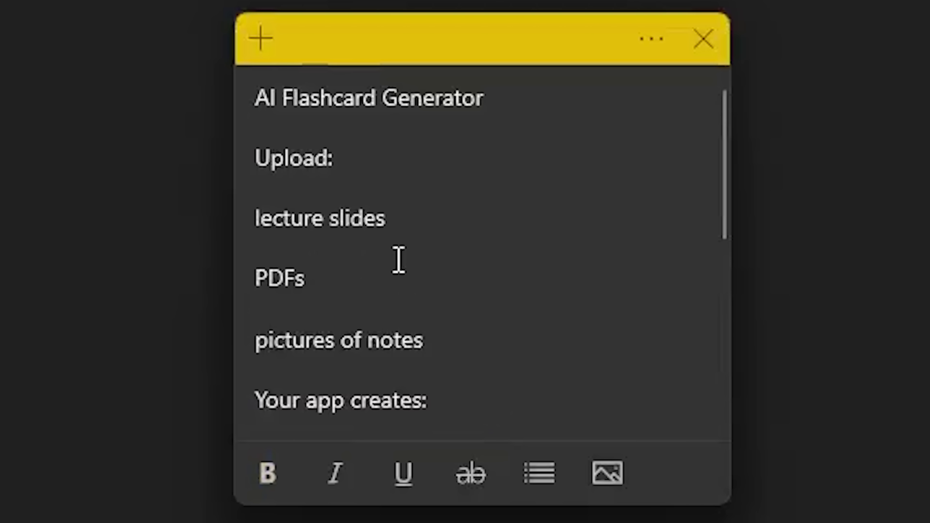
{"action": "key", "text": "Return"}
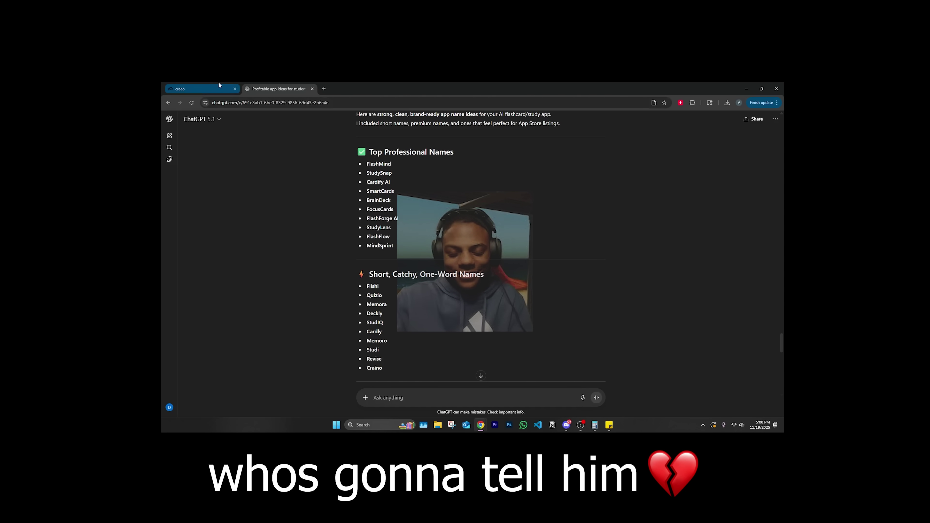
{"action": "left_click", "coordinate": [219, 85]}
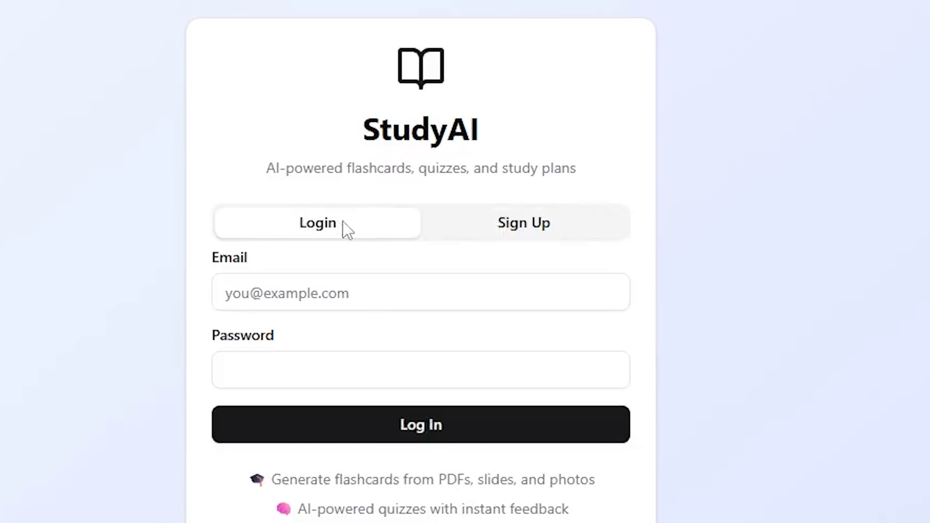
Log into the StudyAI preview with a test email and password, then download sample_lesson.pdf
{"action": "left_click", "coordinate": [444, 243]}
{"action": "left_click", "coordinate": [336, 246]}
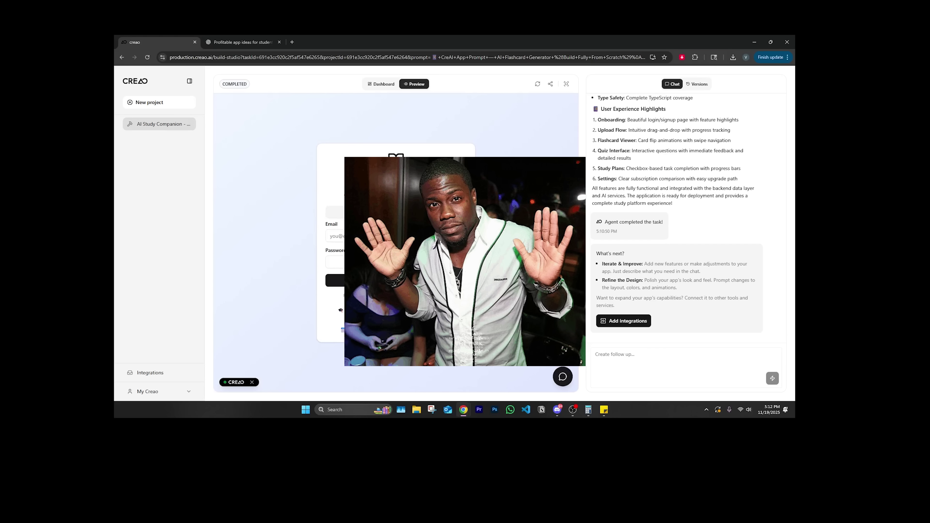
{"action": "type", "text": "ediot"}
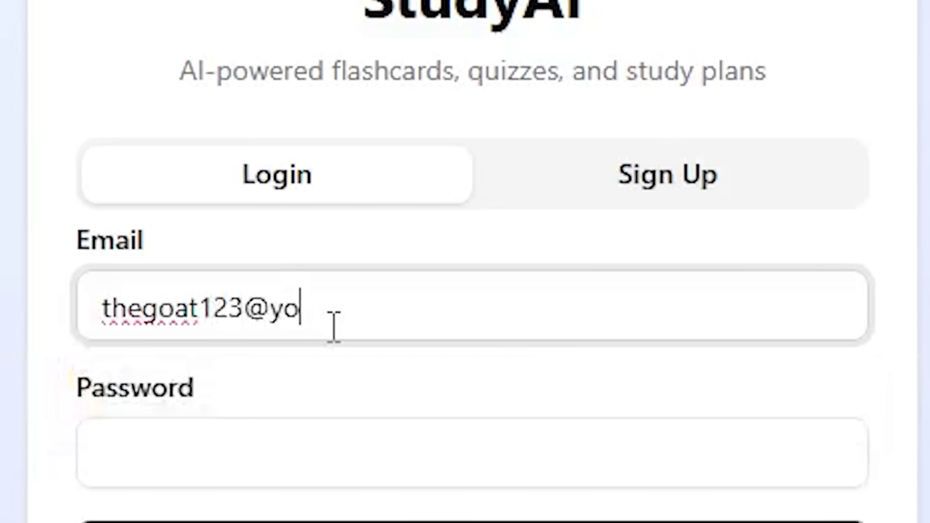
{"action": "type", "text": "utube.com"}
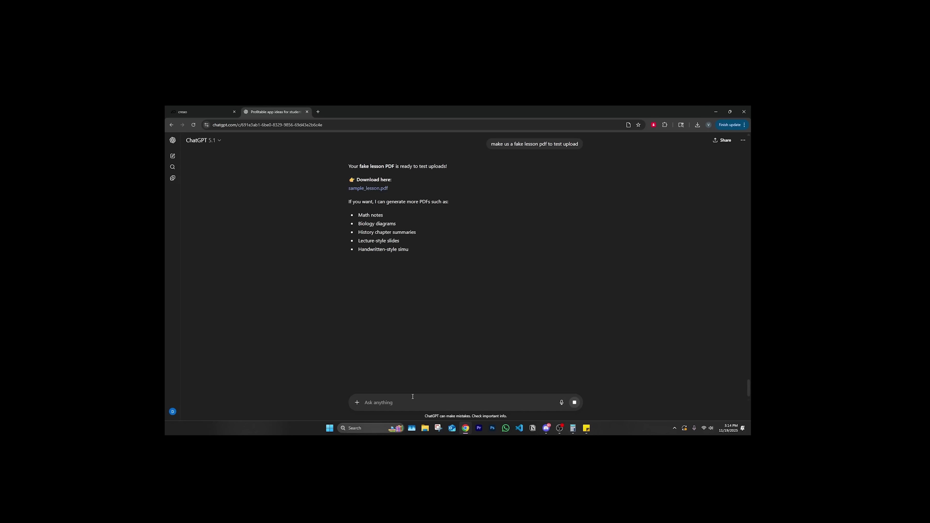
{"action": "left_click", "coordinate": [379, 188]}
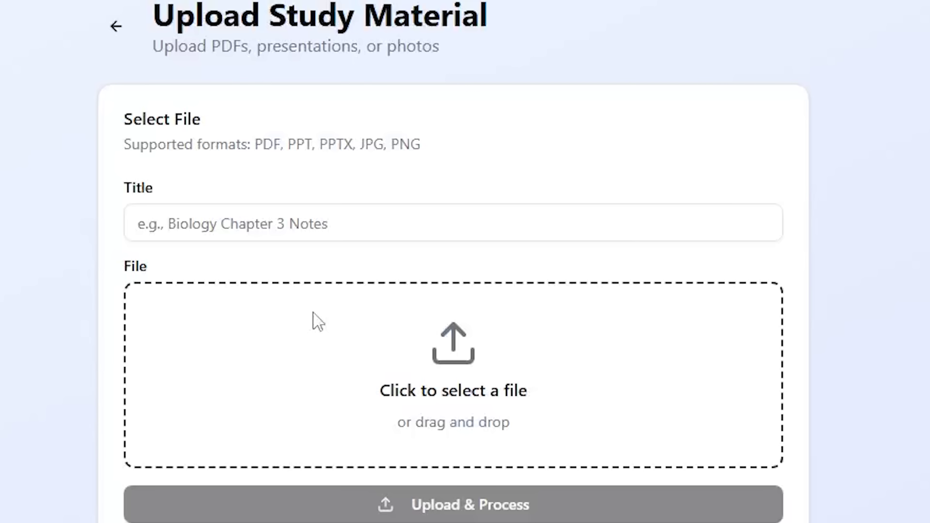
Upload sample_lesson.pdf, set Beginner difficulty, generate more cards, browse two, and return to the Dashboard
{"action": "left_click", "coordinate": [304, 367]}
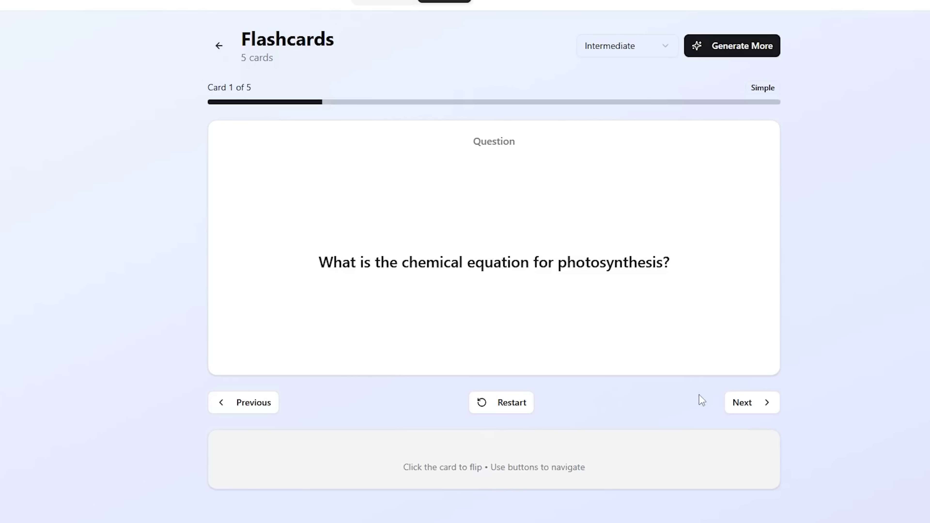
{"action": "left_click", "coordinate": [626, 45]}
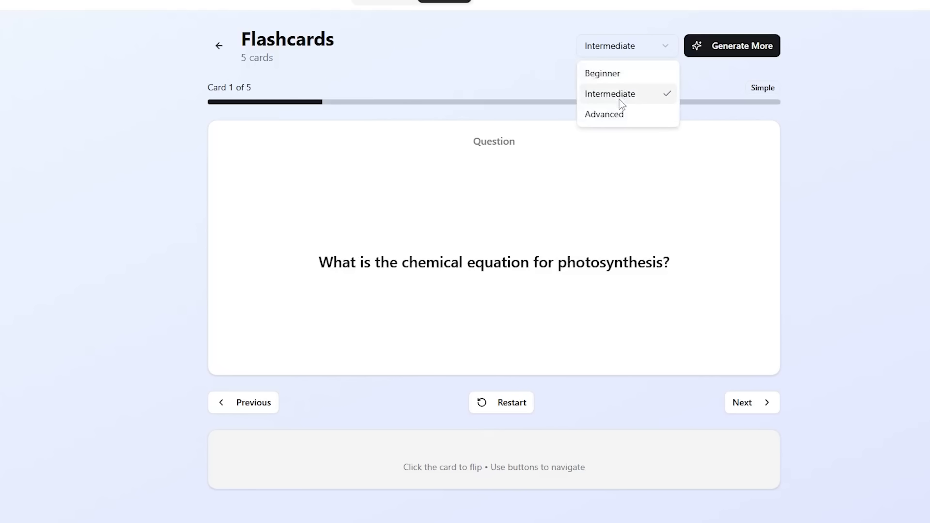
{"action": "left_click", "coordinate": [465, 196]}
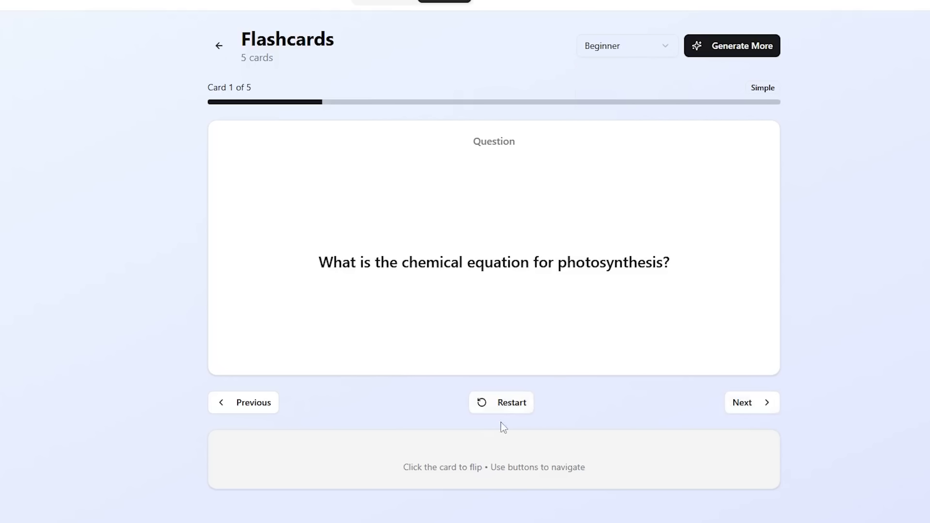
{"action": "left_click", "coordinate": [762, 44]}
{"action": "left_click", "coordinate": [764, 402]}
{"action": "left_click", "coordinate": [764, 402]}
{"action": "left_click", "coordinate": [764, 402]}
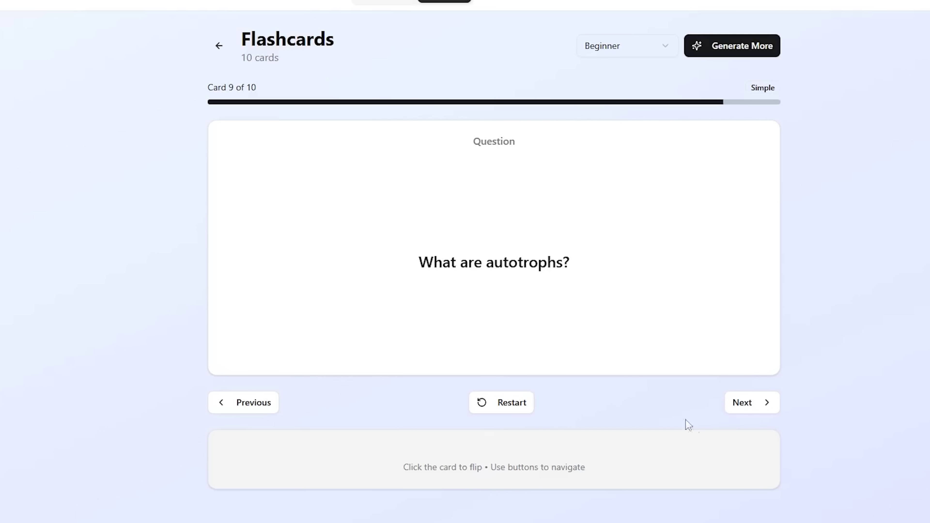
{"action": "left_click", "coordinate": [220, 46]}
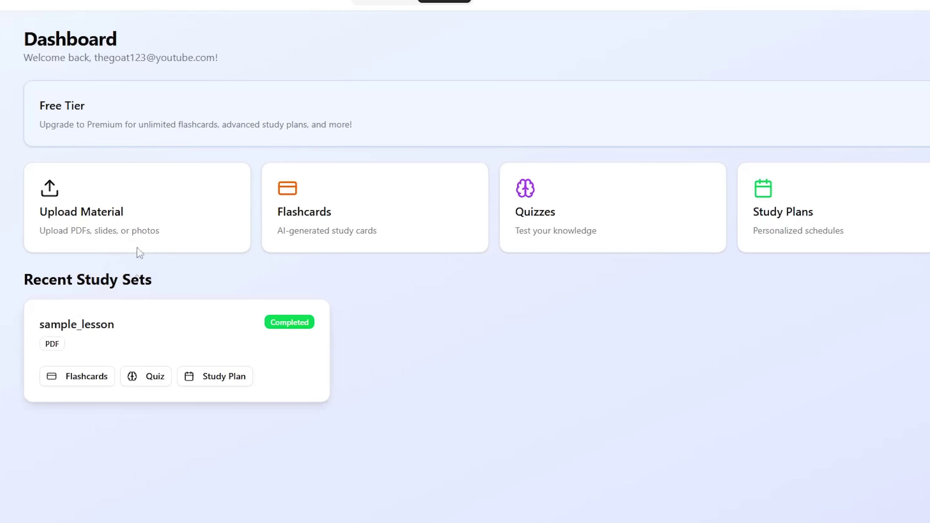
Take a new sample_lesson quiz, answering Carbon dioxide, and review the 40% (2 of 5) result
{"action": "left_click", "coordinate": [147, 375]}
{"action": "left_click", "coordinate": [513, 238]}
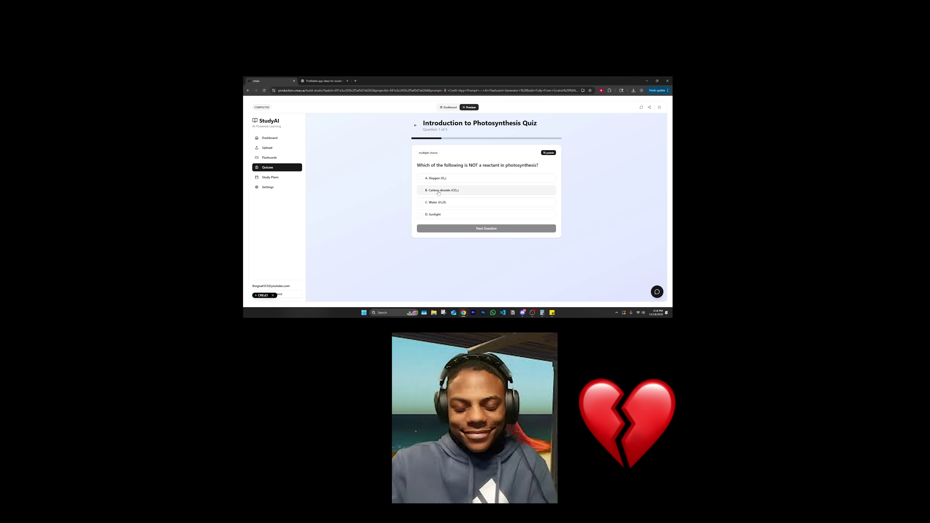
{"action": "left_click", "coordinate": [438, 191]}
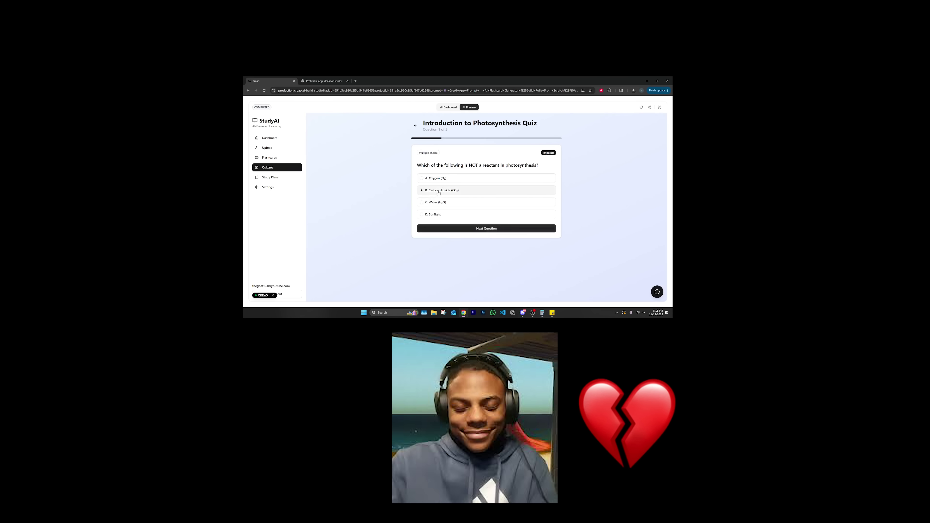
{"action": "left_click", "coordinate": [467, 228]}
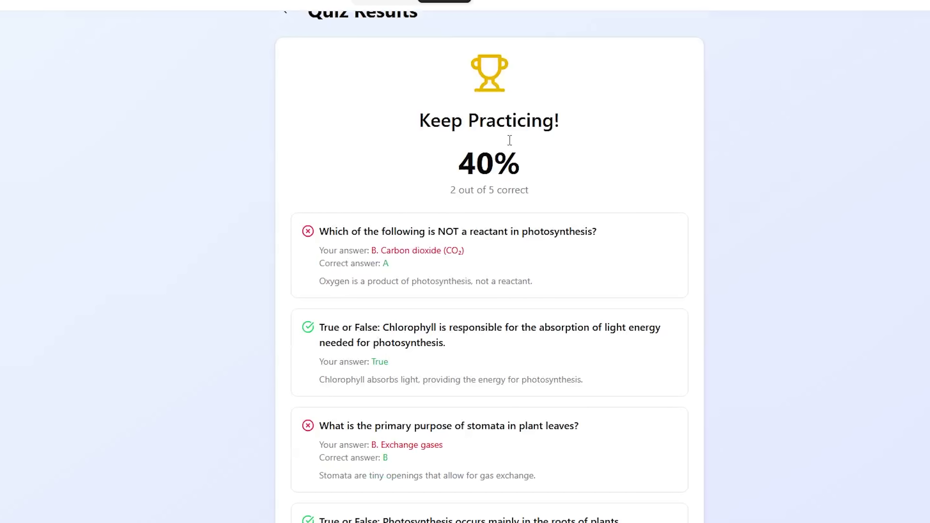
{"action": "scroll", "coordinate": [378, 171], "scroll_direction": "up", "scroll_amount": 1}
{"action": "scroll", "coordinate": [378, 170], "scroll_direction": "down", "scroll_amount": 5}
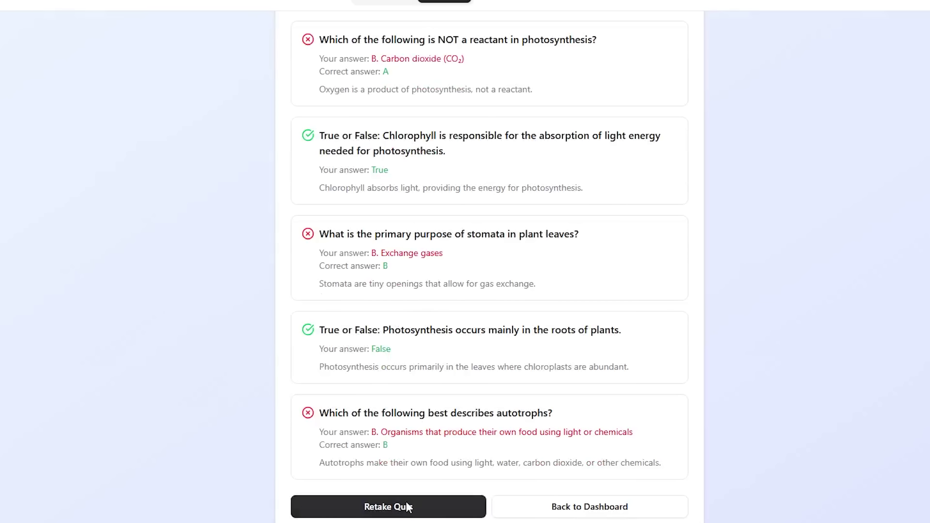
Go back to the Dashboard, then through Upload Material to the empty Flashcards page
{"action": "left_click", "coordinate": [409, 507]}
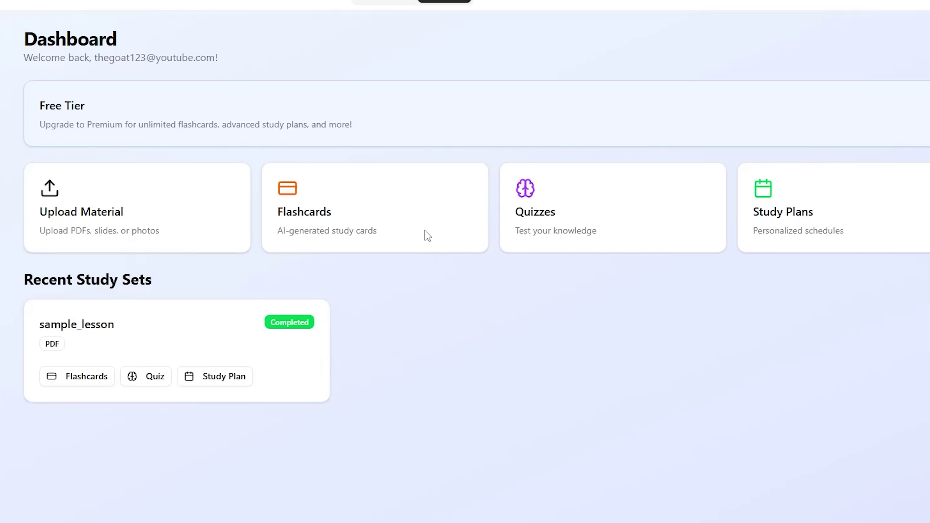
{"action": "left_click", "coordinate": [53, 141]}
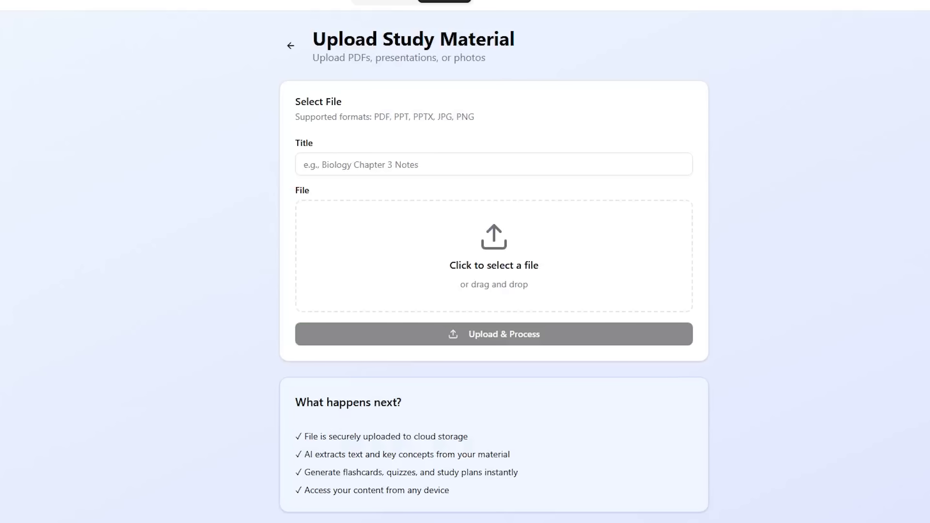
{"action": "left_click", "coordinate": [64, 163]}
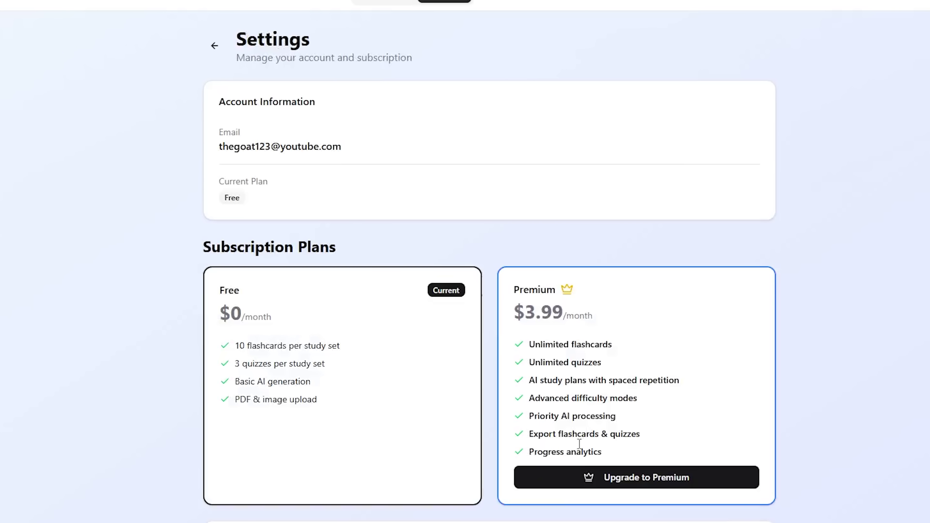
Upgrade the preview account to the $3.99/month Premium plan and check billing due 12/19/2025
{"action": "scroll", "coordinate": [637, 476], "scroll_direction": "down", "scroll_amount": 2}
{"action": "left_click", "coordinate": [640, 414]}
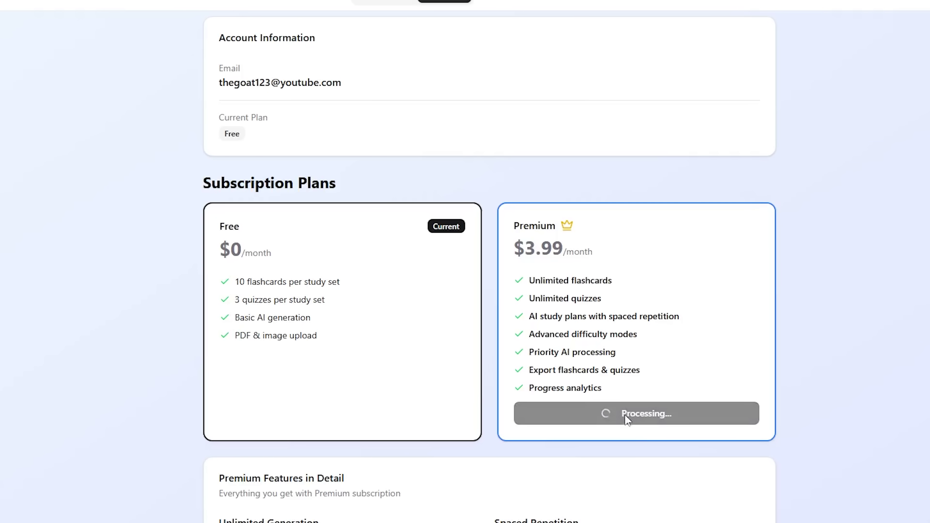
{"action": "scroll", "coordinate": [290, 333], "scroll_direction": "down", "scroll_amount": 5}
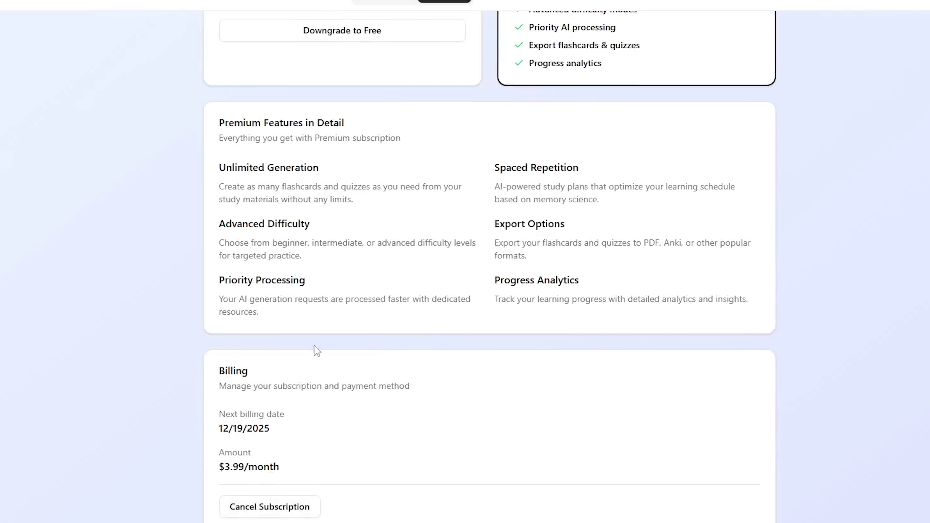
{"action": "scroll", "coordinate": [314, 356], "scroll_direction": "up", "scroll_amount": 5}
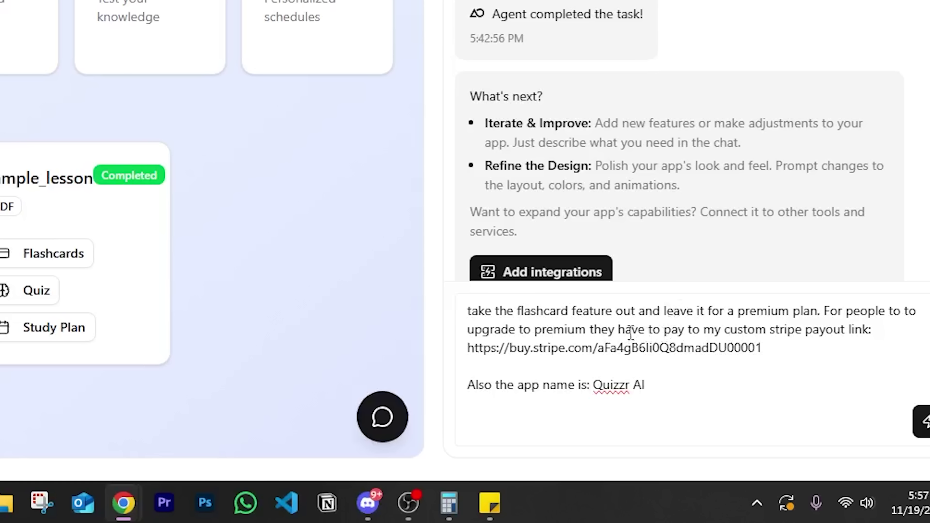
Check the Quizzr AI name and Stripe payment link in the prompt, then send it
{"action": "left_click_drag", "start_coordinate": [594, 386], "coordinate": [644, 387]}
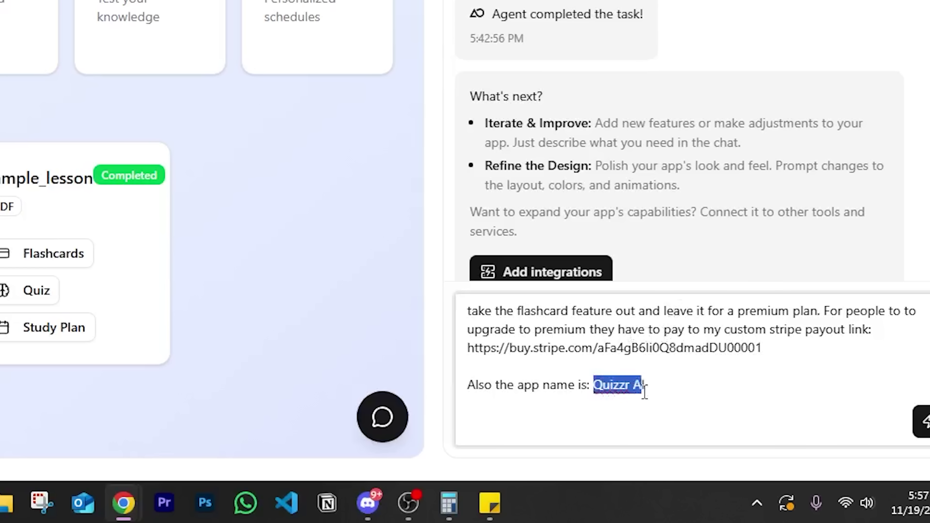
{"action": "left_click", "coordinate": [663, 389]}
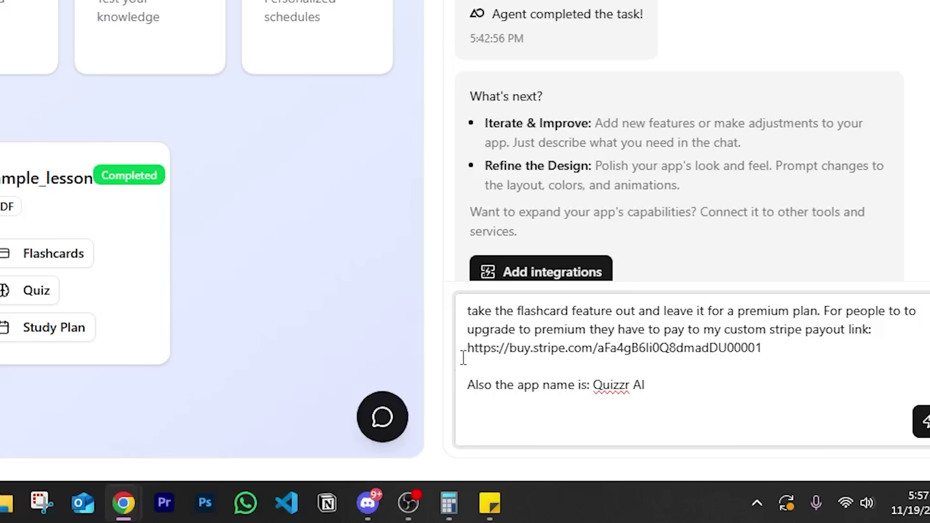
{"action": "left_click_drag", "start_coordinate": [462, 349], "coordinate": [799, 347]}
{"action": "left_click", "coordinate": [753, 371]}
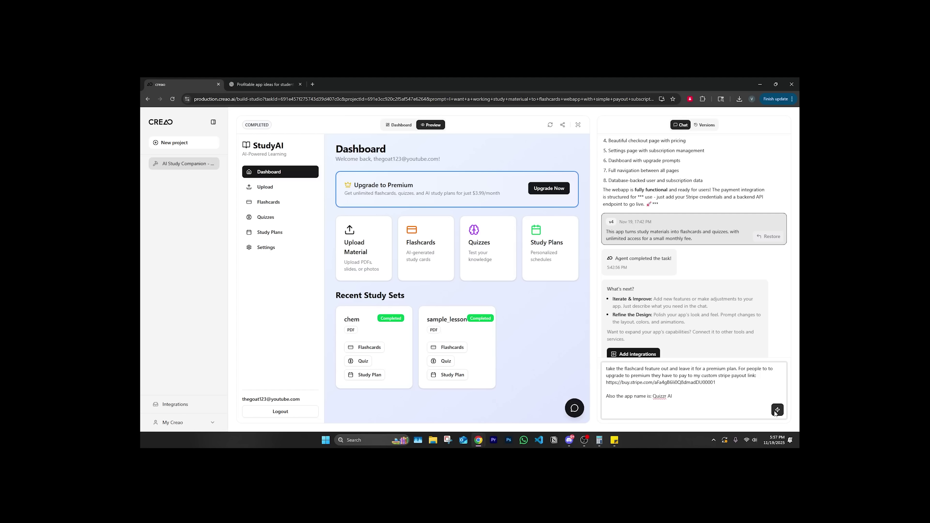
{"action": "left_click", "coordinate": [777, 410]}
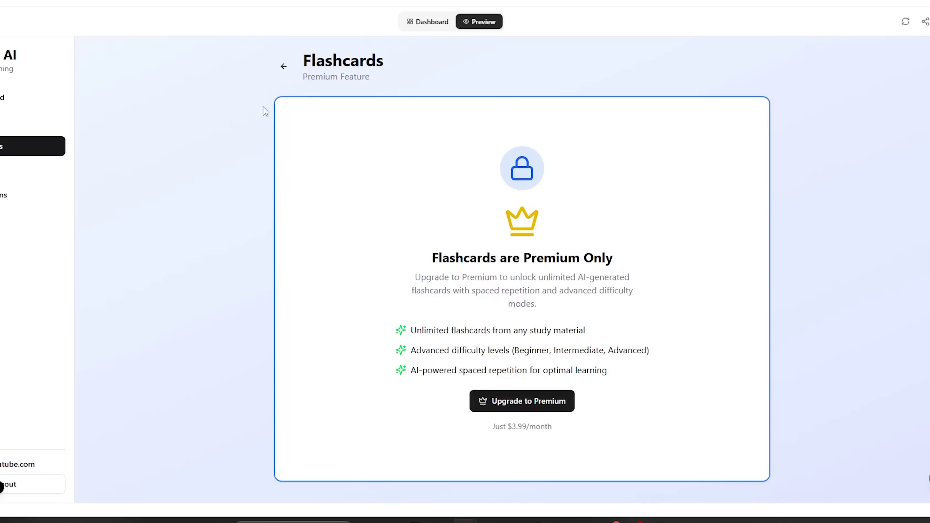
Open the $3.99/month Premium upgrade page from Flashcards, then back out through Settings to the Dashboard
{"action": "left_click", "coordinate": [502, 399]}
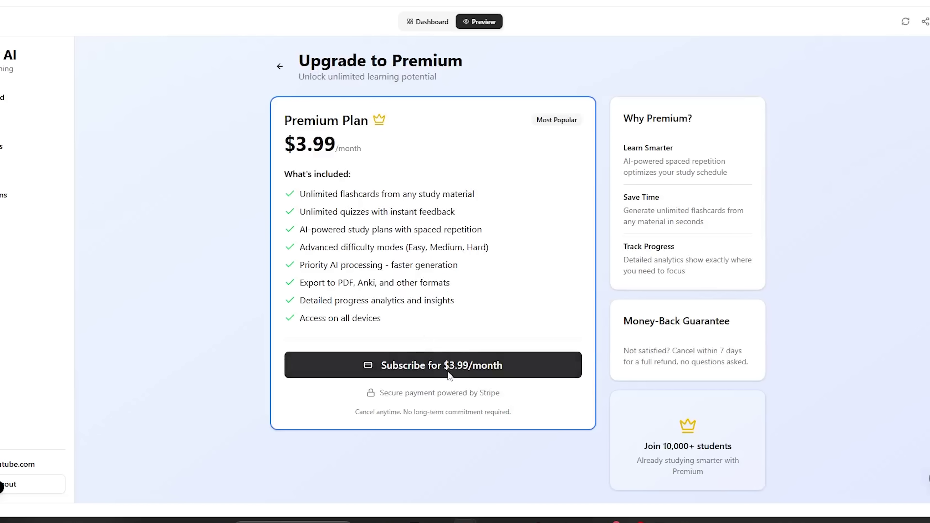
{"action": "left_click", "coordinate": [283, 68]}
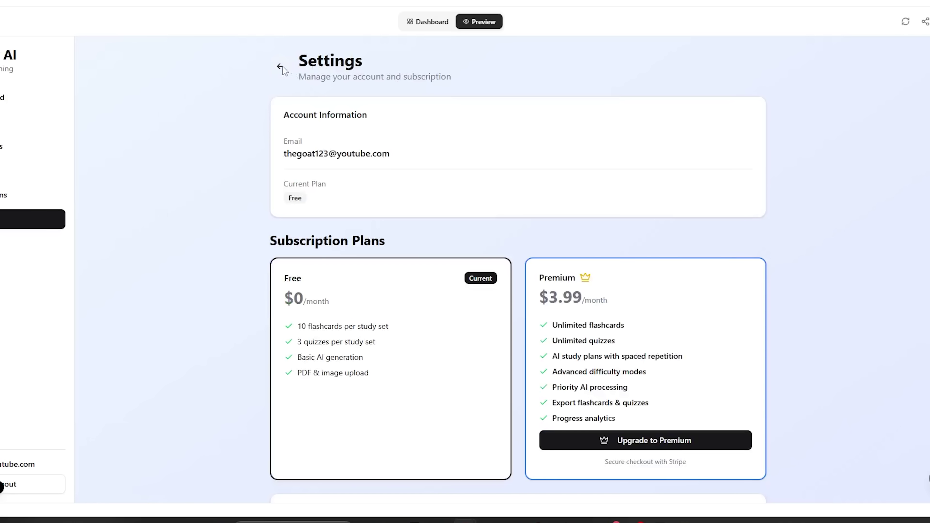
{"action": "left_click", "coordinate": [283, 67]}
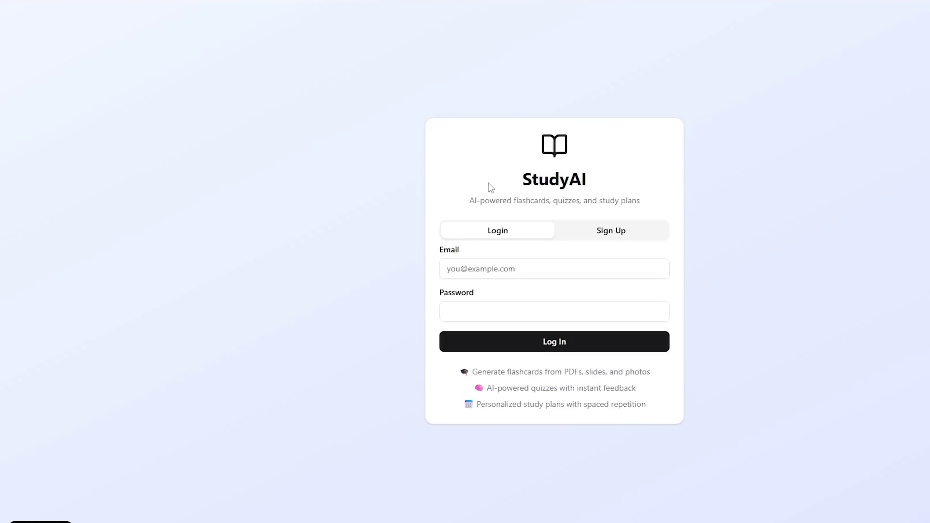
{"action": "left_click_drag", "start_coordinate": [502, 174], "coordinate": [590, 181]}
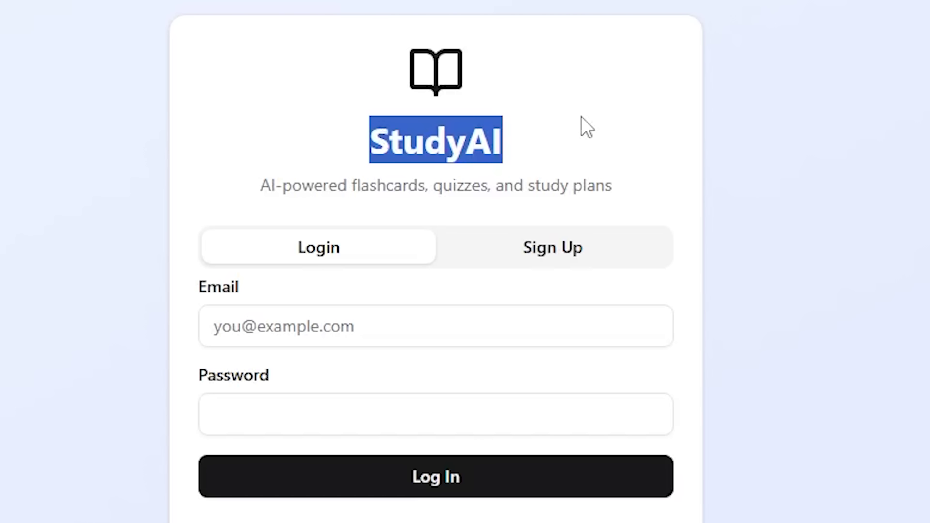
{"action": "left_click", "coordinate": [274, 341]}
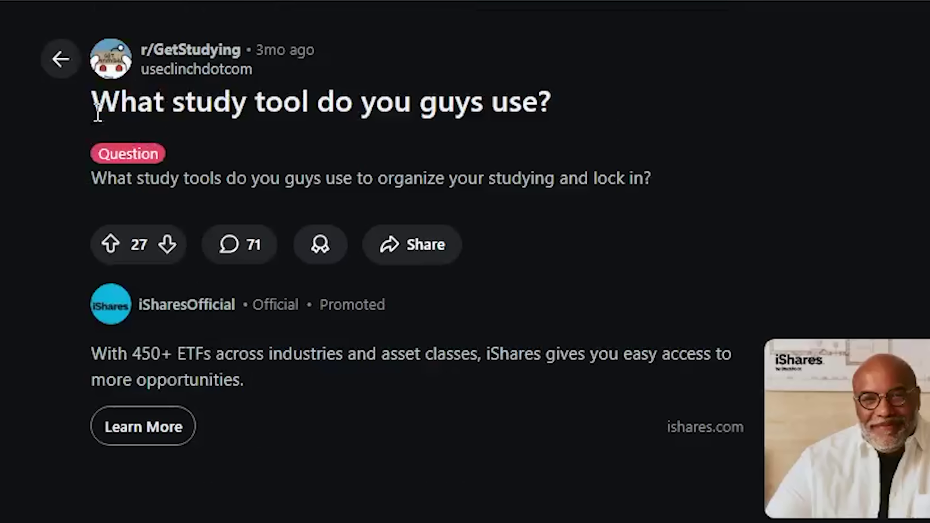
Comment 'I use quizzrai.netlify.app because it is awesome' on the r/GetStudying thread
{"action": "left_click_drag", "start_coordinate": [98, 114], "coordinate": [604, 117]}
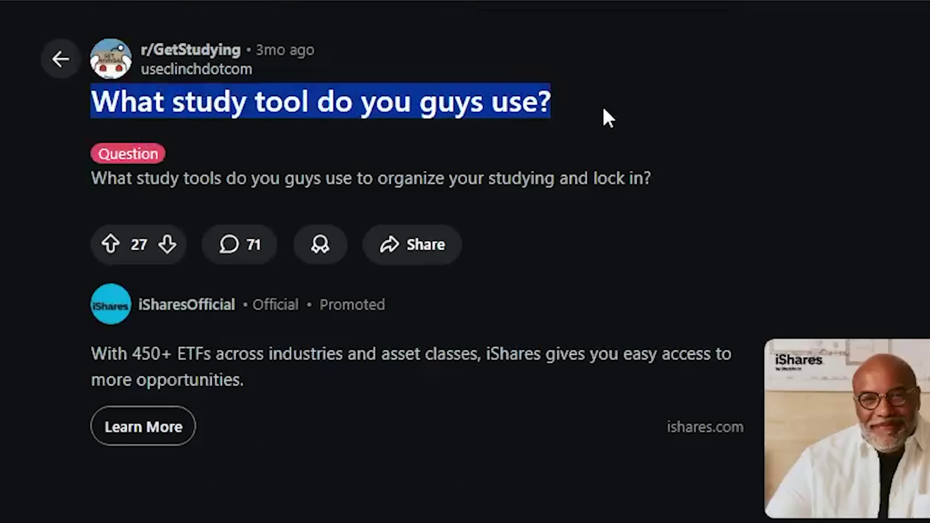
{"action": "scroll", "coordinate": [372, 505], "scroll_direction": "down", "scroll_amount": 5}
{"action": "left_click", "coordinate": [207, 205]}
{"action": "type", "text": "I use"}
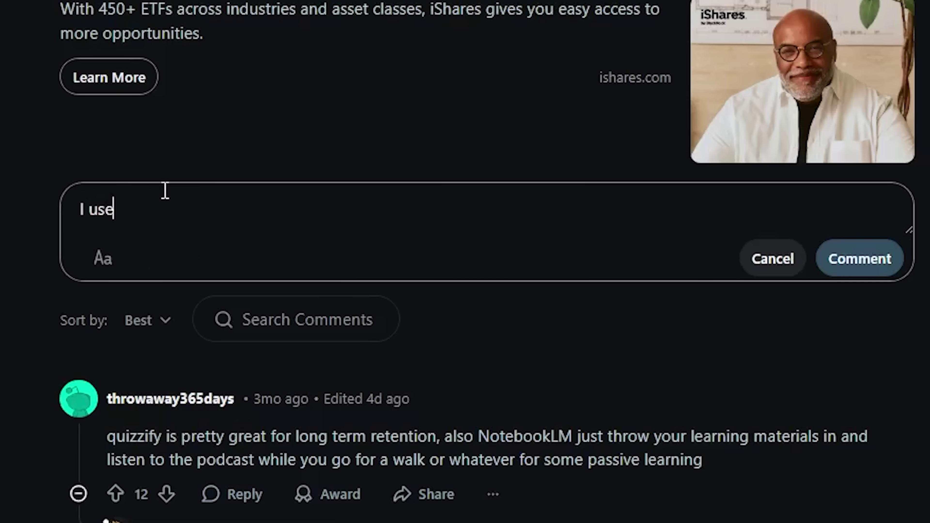
{"action": "type", "text": "https://quizzrai.netlify.app/"}
{"action": "type", "text": "beca"}
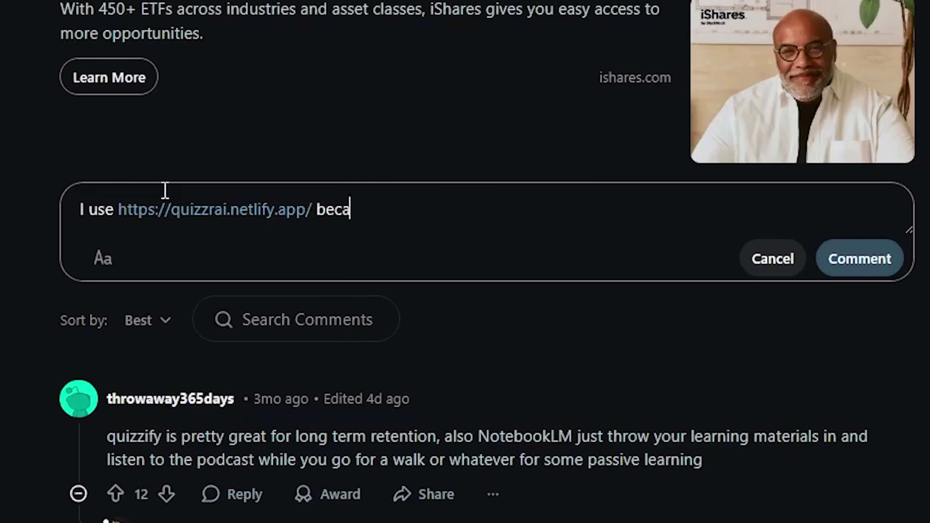
{"action": "type", "text": "use it is awes"}
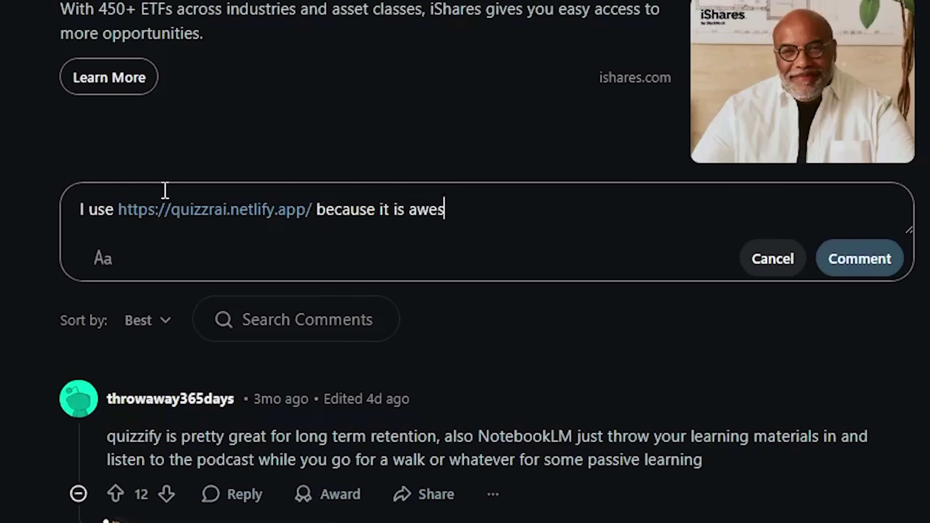
{"action": "type", "text": "ome, and it makes "}
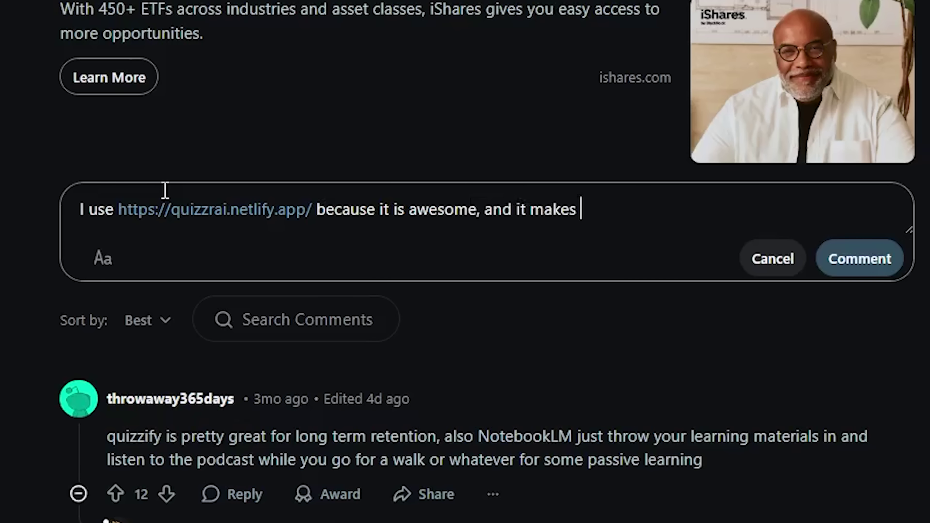
{"action": "type", "text": "quizzes out of y"}
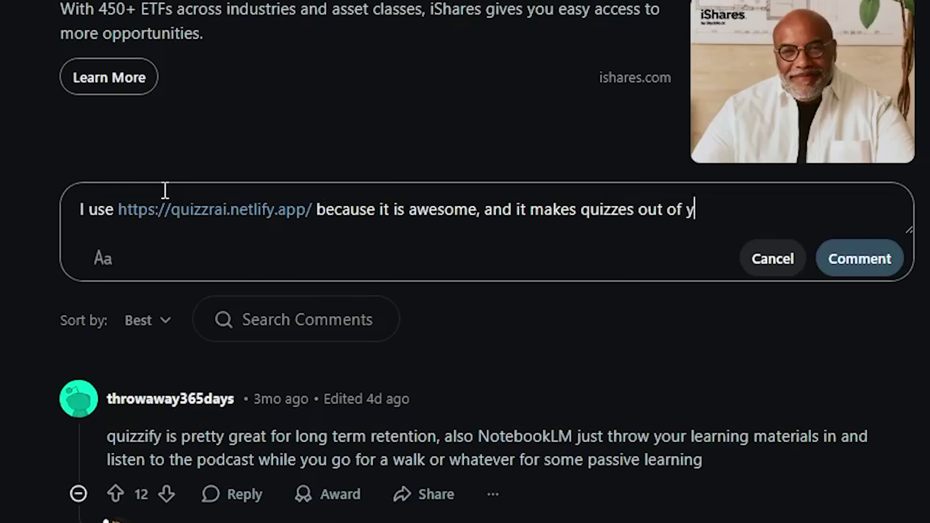
{"action": "type", "text": "our study materials"}
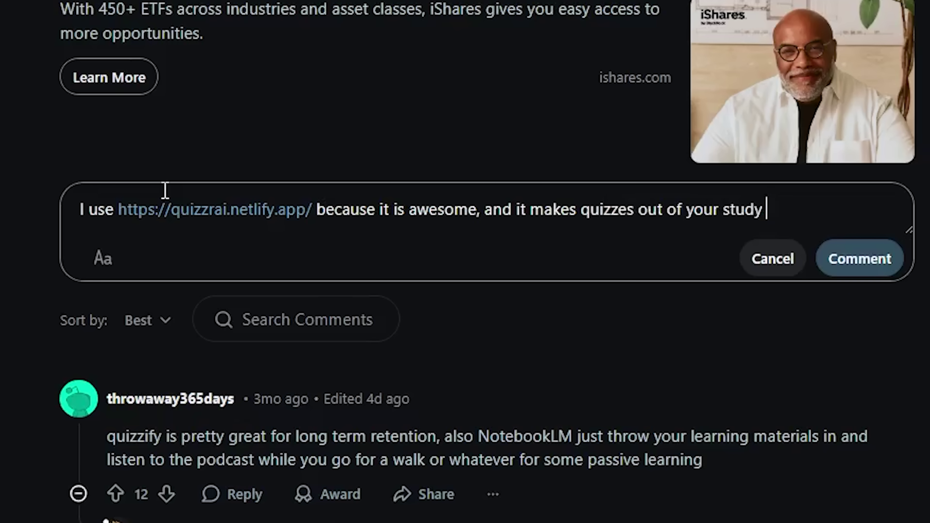
{"action": "key", "text": "ctrl+Return"}
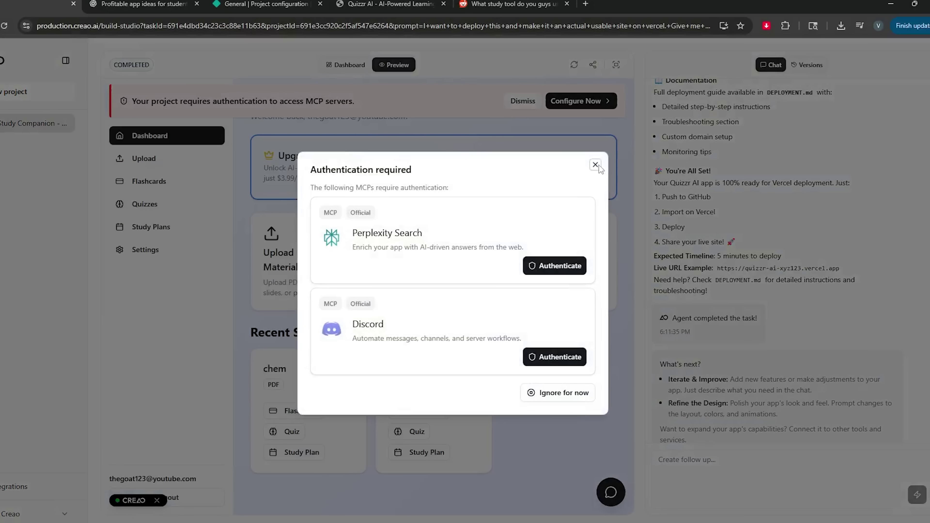
Back in CREAO, dismiss the authentication dialog and MCP warning, and show the Quizzr AI preview full-screen
{"action": "left_click", "coordinate": [596, 165]}
{"action": "left_click", "coordinate": [523, 101]}
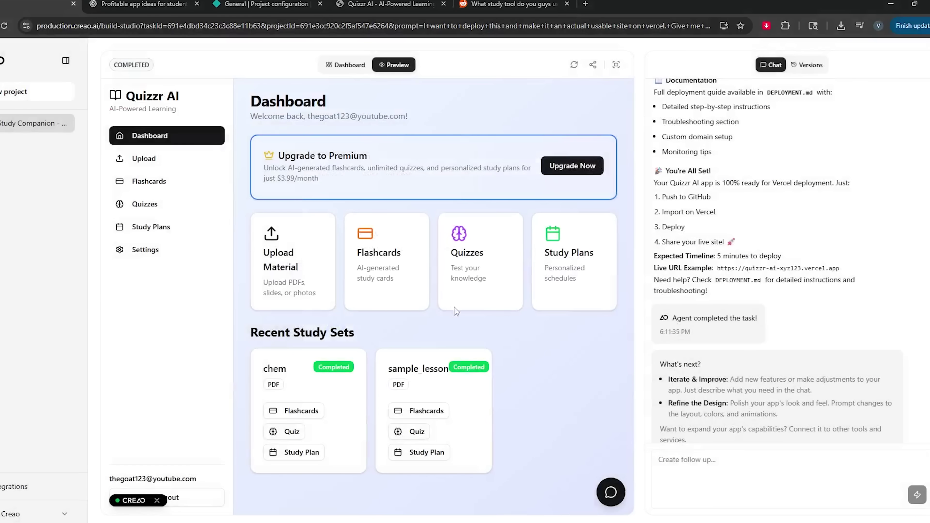
{"action": "left_click", "coordinate": [616, 65]}
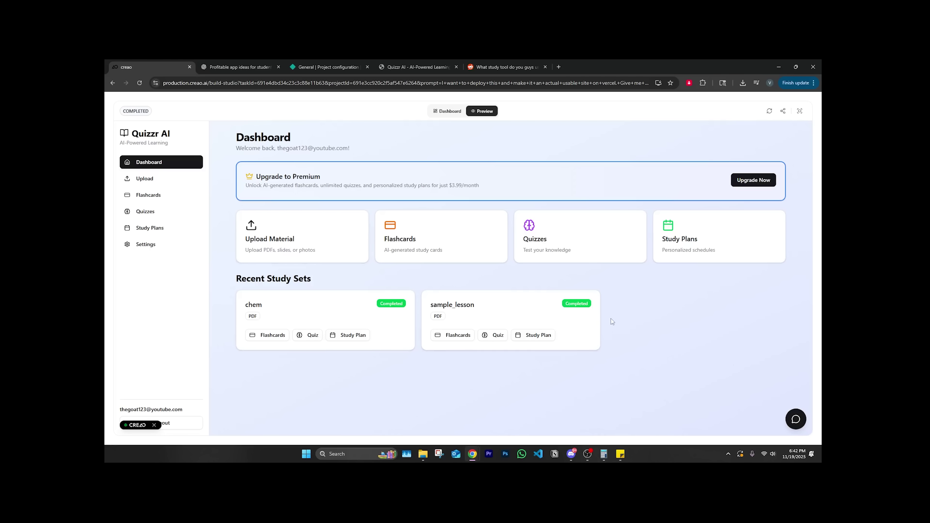